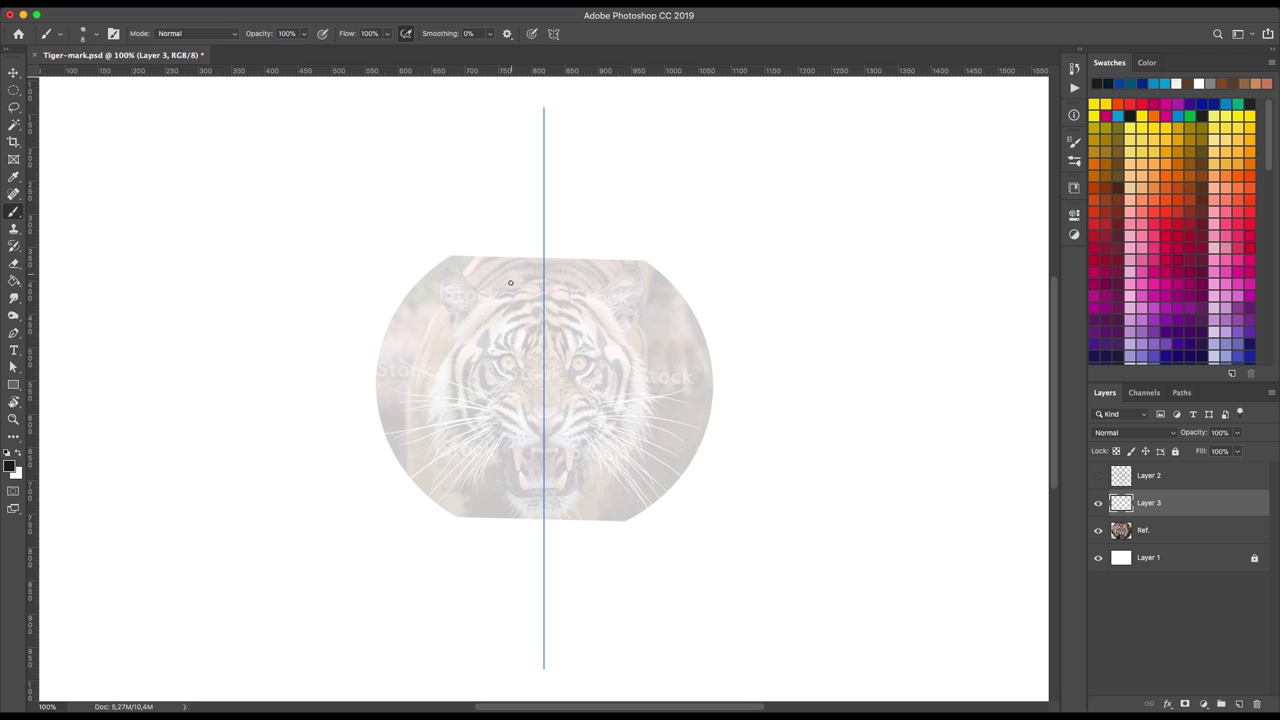
- Brush the mirrored head outline, eye and muzzle circles, and round ears on Layer 3
{"action": "mouse_move", "coordinate": [460, 359]}
{"action": "left_mouse_down"}
{"action": "mouse_move", "coordinate": [455, 406]}
{"action": "mouse_move", "coordinate": [544, 297]}
{"action": "mouse_move", "coordinate": [455, 398]}
{"action": "left_mouse_up"}
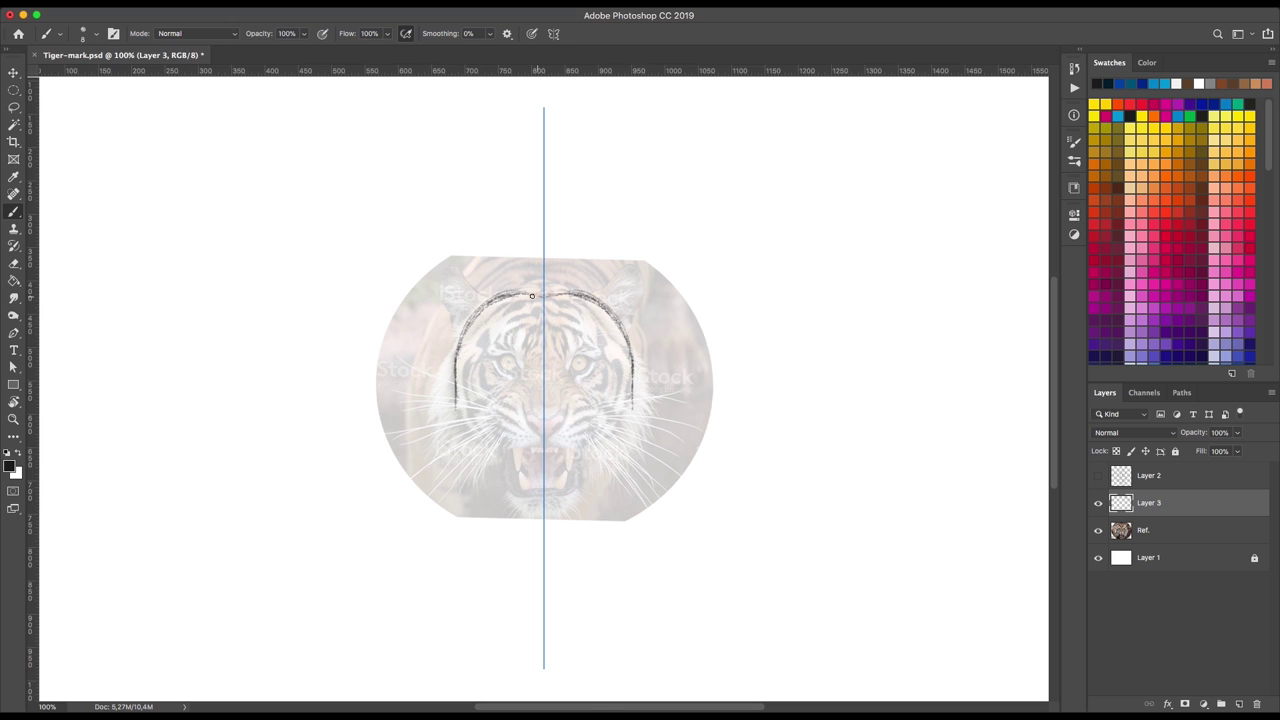
{"action": "mouse_move", "coordinate": [540, 293]}
{"action": "left_mouse_down"}
{"action": "mouse_move", "coordinate": [457, 396]}
{"action": "mouse_move", "coordinate": [520, 455]}
{"action": "left_mouse_up"}
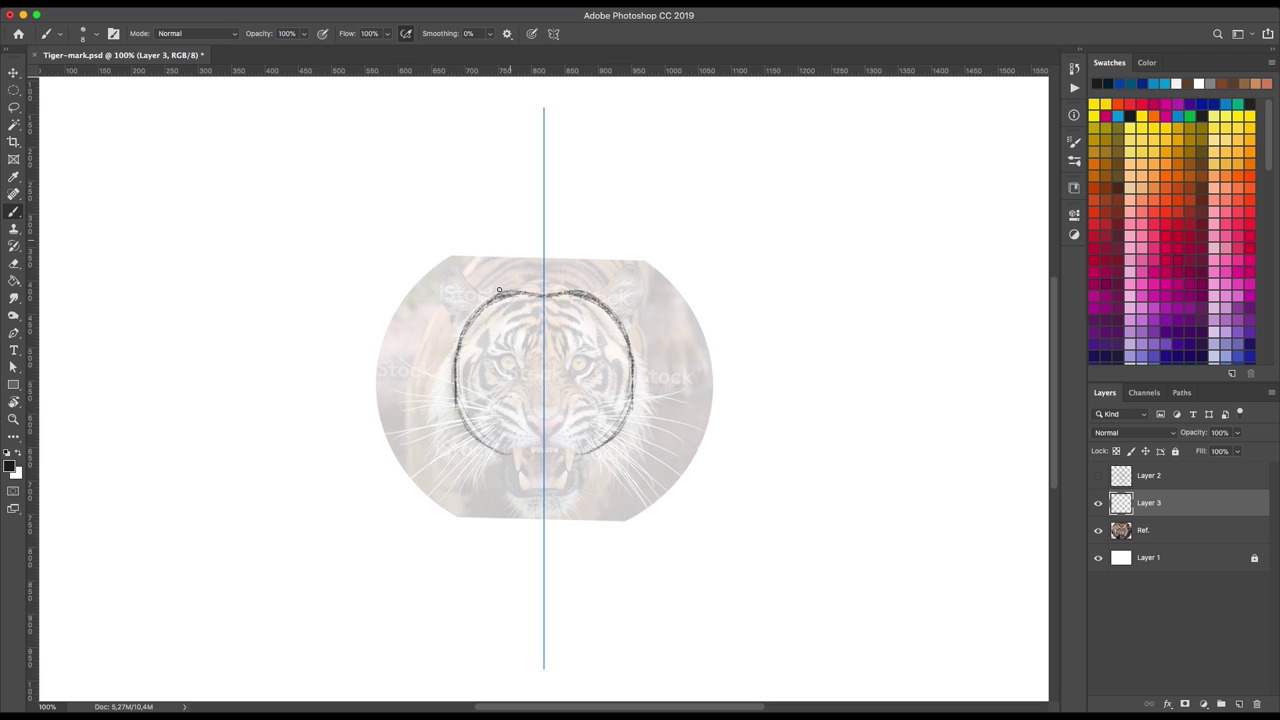
{"action": "left_click_drag", "start_coordinate": [487, 378], "coordinate": [533, 392]}
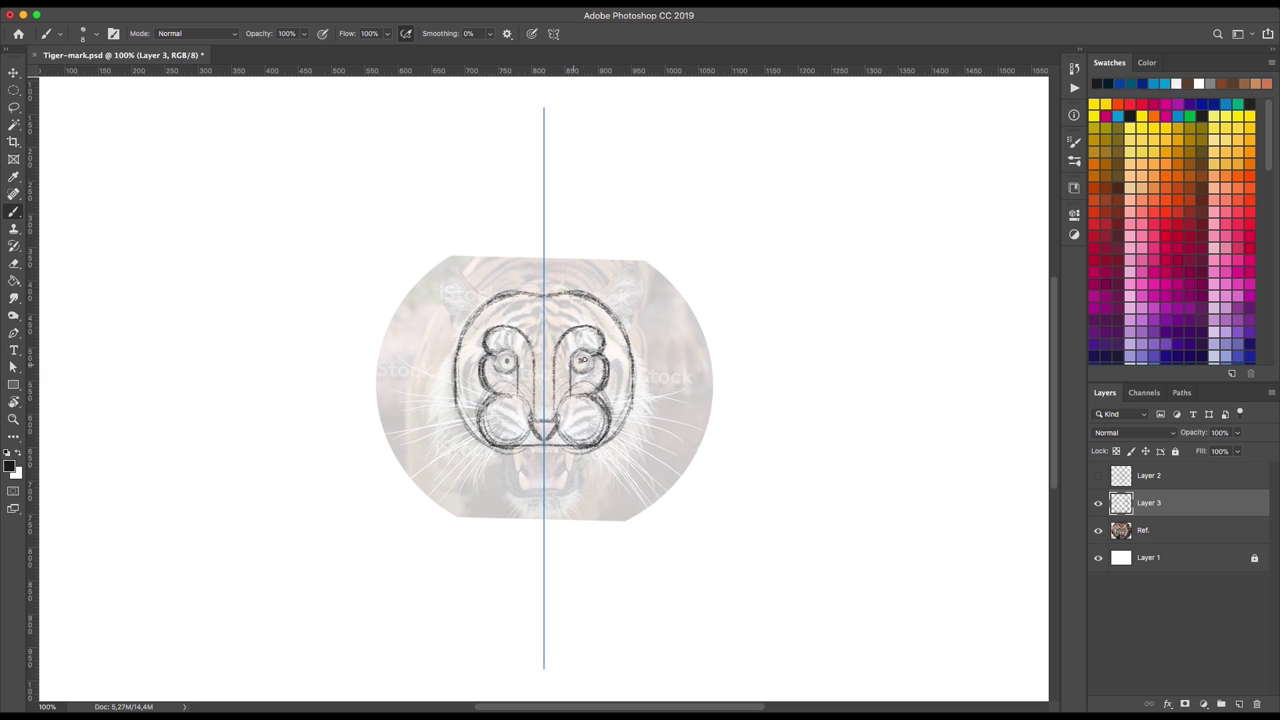
{"action": "mouse_move", "coordinate": [598, 290]}
{"action": "left_mouse_down"}
{"action": "mouse_move", "coordinate": [628, 270]}
{"action": "mouse_move", "coordinate": [648, 340]}
{"action": "mouse_move", "coordinate": [596, 300]}
{"action": "left_mouse_up"}
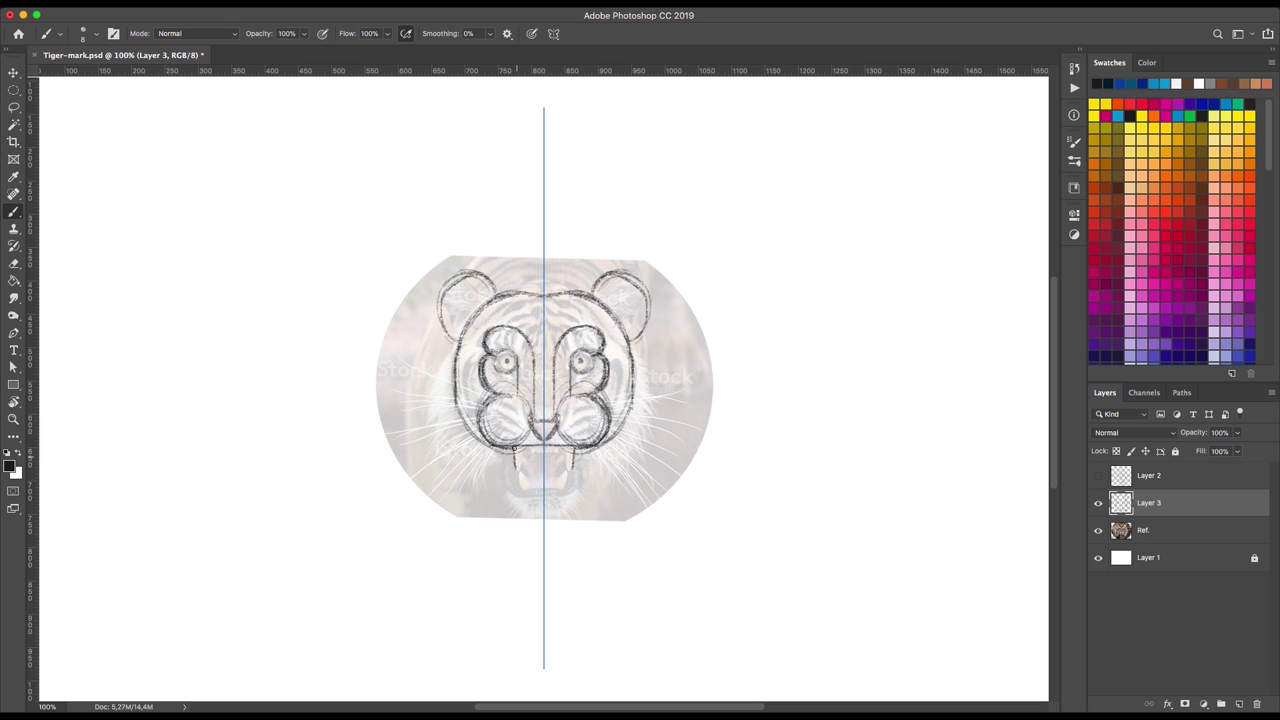
- Sketch the jaw lines, rounded chin, cheek scallops and inner ear arcs with symmetry
{"action": "mouse_move", "coordinate": [590, 460]}
{"action": "left_mouse_down"}
{"action": "mouse_move", "coordinate": [586, 500]}
{"action": "mouse_move", "coordinate": [548, 528]}
{"action": "left_mouse_up"}
{"action": "left_click_drag", "start_coordinate": [588, 488], "coordinate": [550, 532]}
{"action": "mouse_move", "coordinate": [636, 378]}
{"action": "left_mouse_down"}
{"action": "mouse_move", "coordinate": [634, 340]}
{"action": "mouse_move", "coordinate": [636, 440]}
{"action": "mouse_move", "coordinate": [610, 468]}
{"action": "left_mouse_up"}
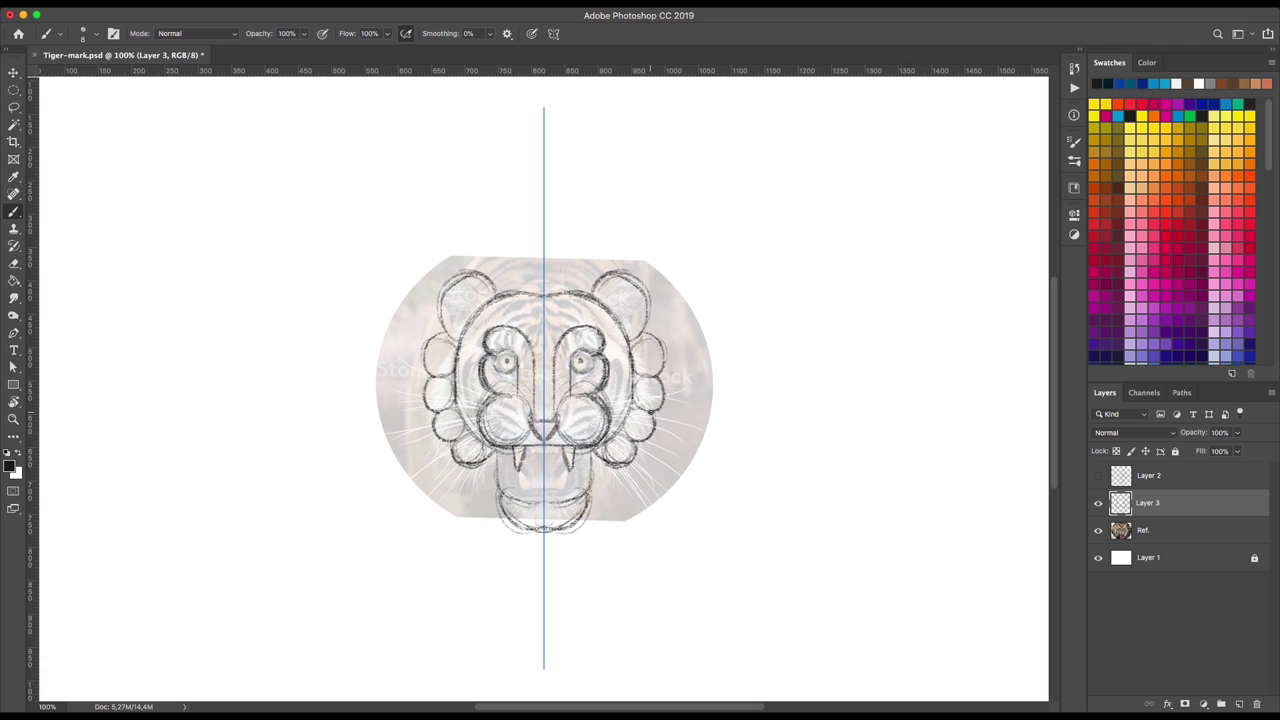
{"action": "left_click_drag", "start_coordinate": [609, 309], "coordinate": [653, 294]}
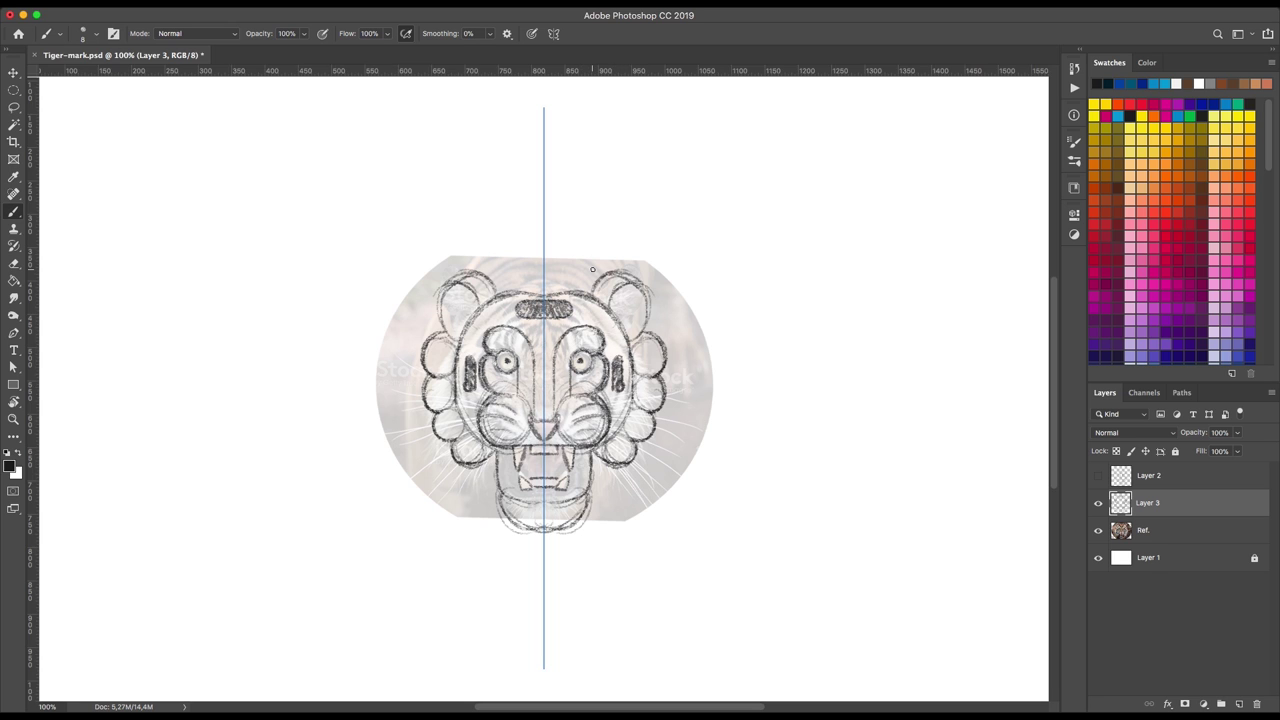
- Hide the reference photo and refine the inner ear arcs and lower cheek strokes
{"action": "left_click", "coordinate": [1098, 531]}
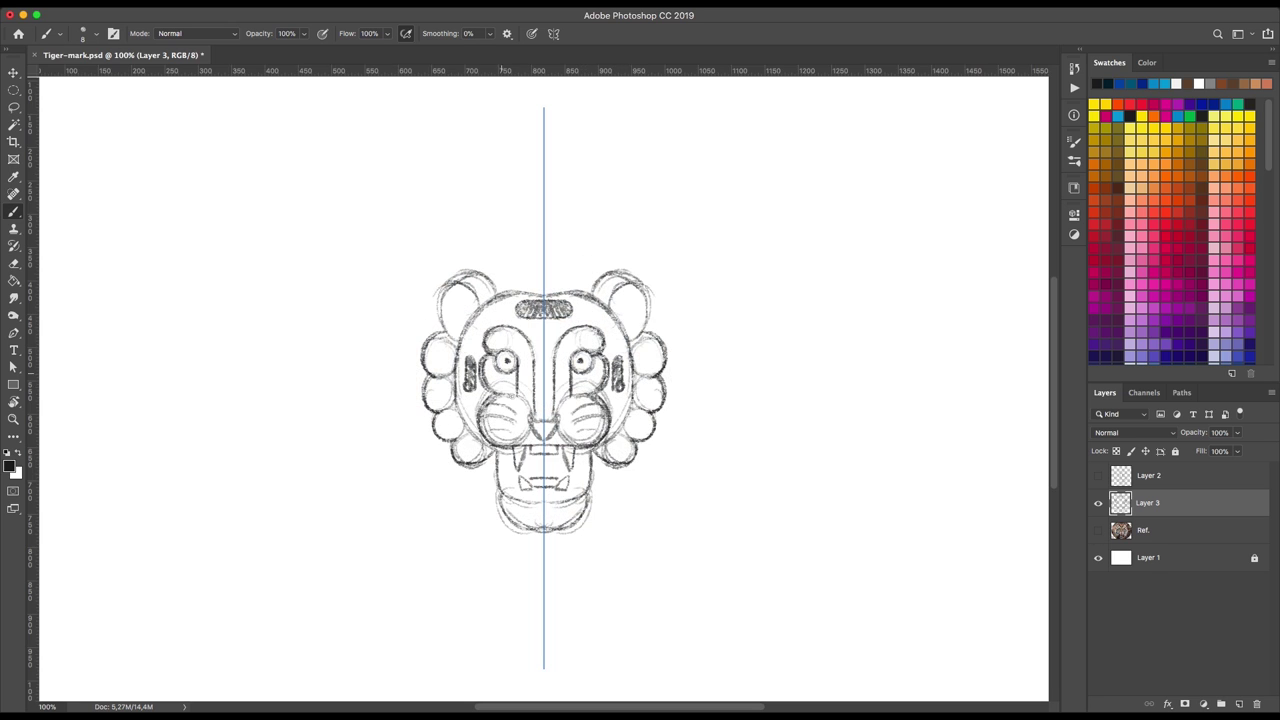
{"action": "left_click_drag", "start_coordinate": [459, 342], "coordinate": [468, 299]}
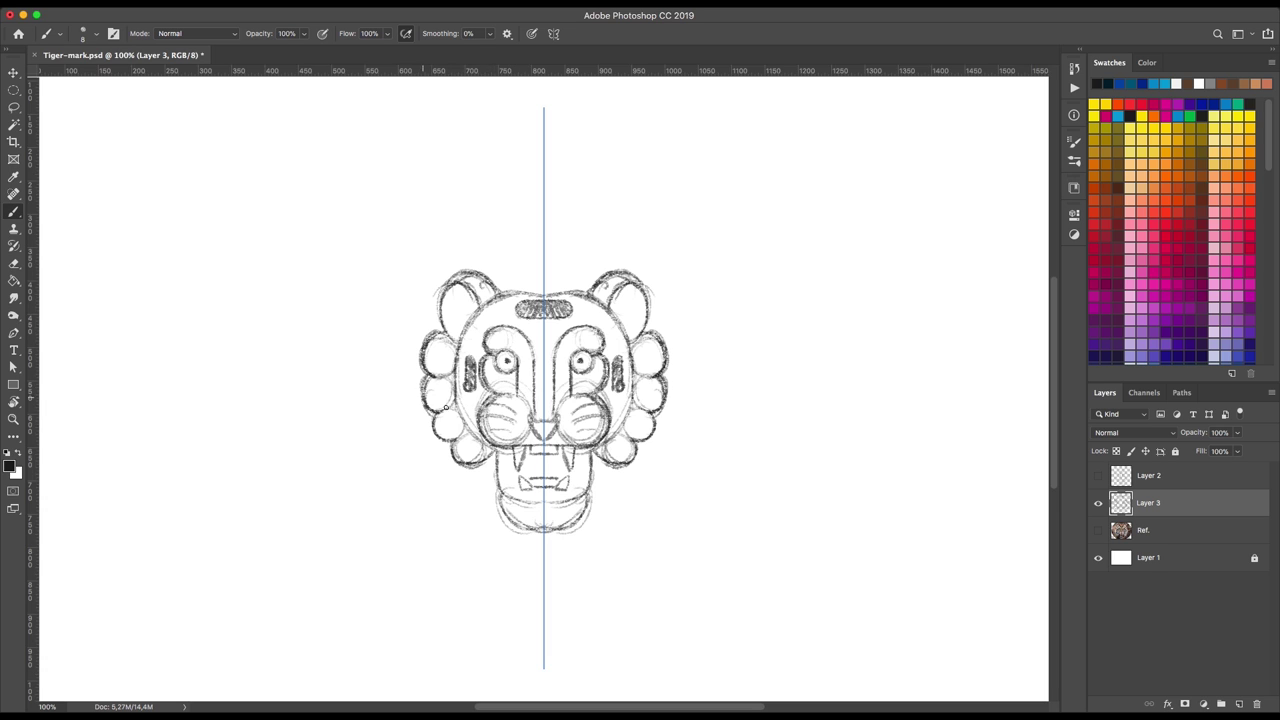
{"action": "left_click_drag", "start_coordinate": [437, 440], "coordinate": [490, 465]}
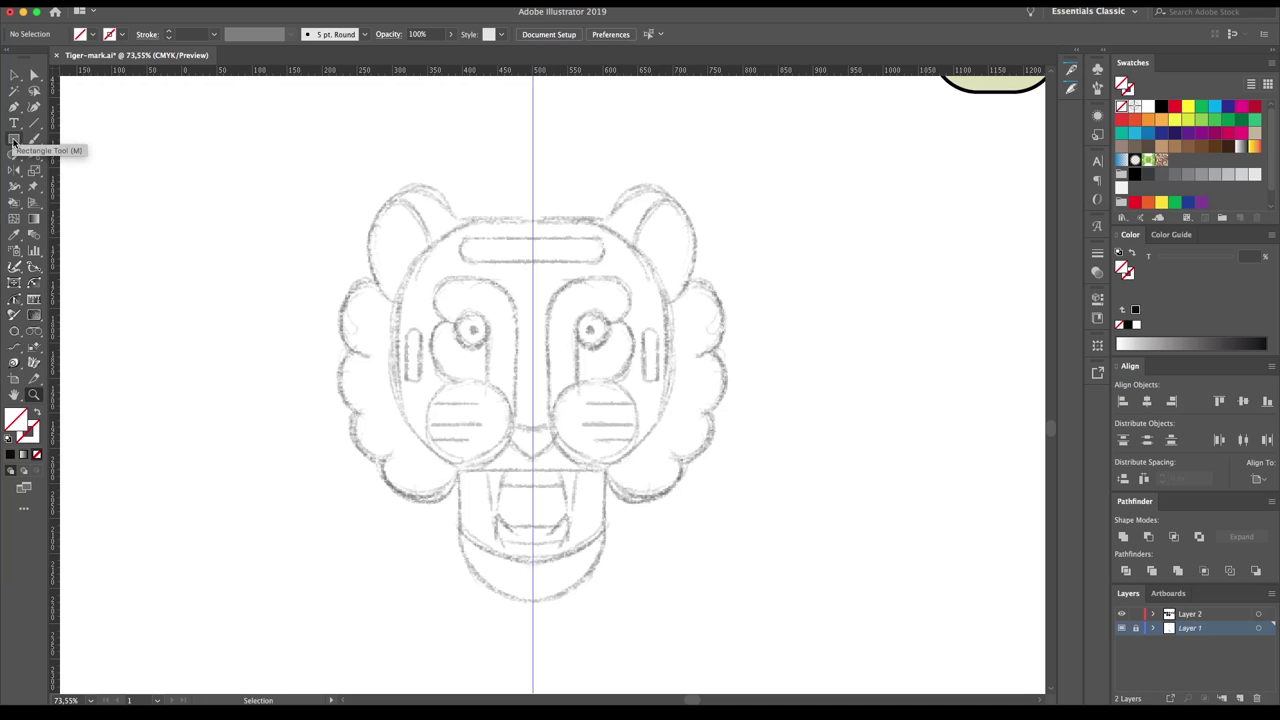
- Draw a left-half head rectangle with rounded left corners and a 3 pt stroke
{"action": "left_click_drag", "start_coordinate": [392, 212], "coordinate": [533, 470]}
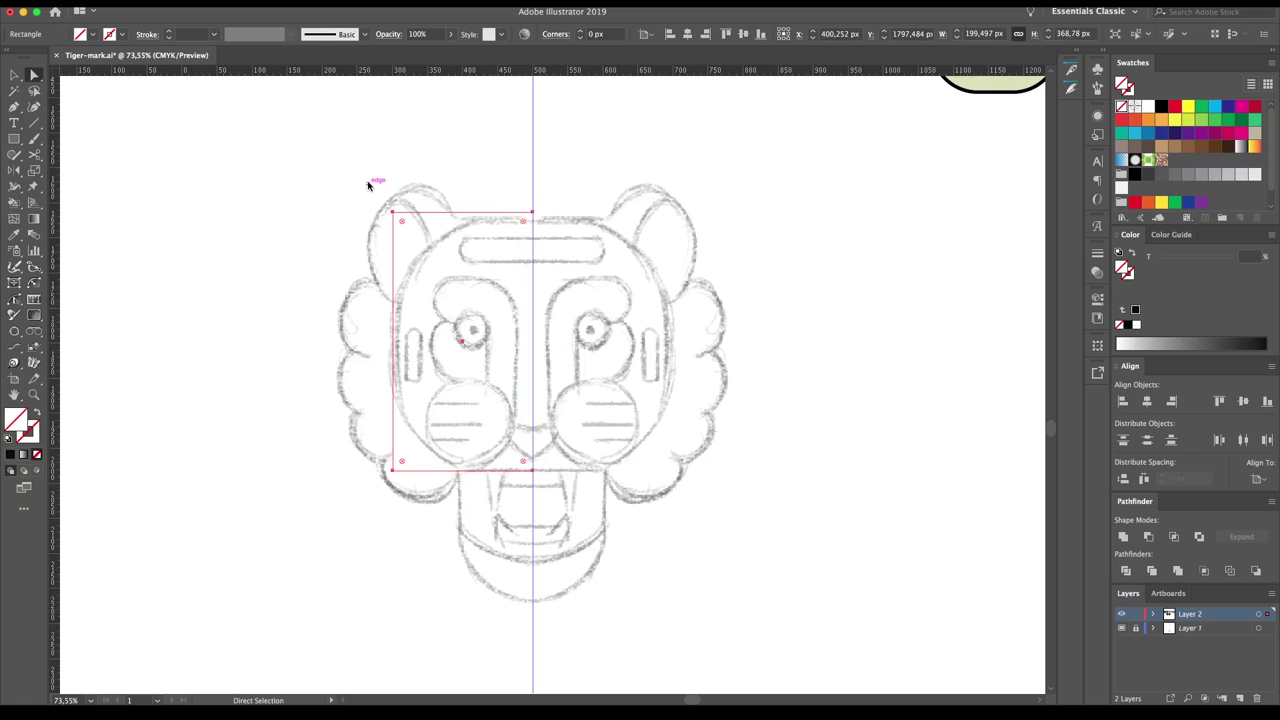
{"action": "key", "text": "a"}
{"action": "left_click", "coordinate": [394, 468]}
{"action": "left_click_drag", "start_coordinate": [403, 465], "coordinate": [500, 343]}
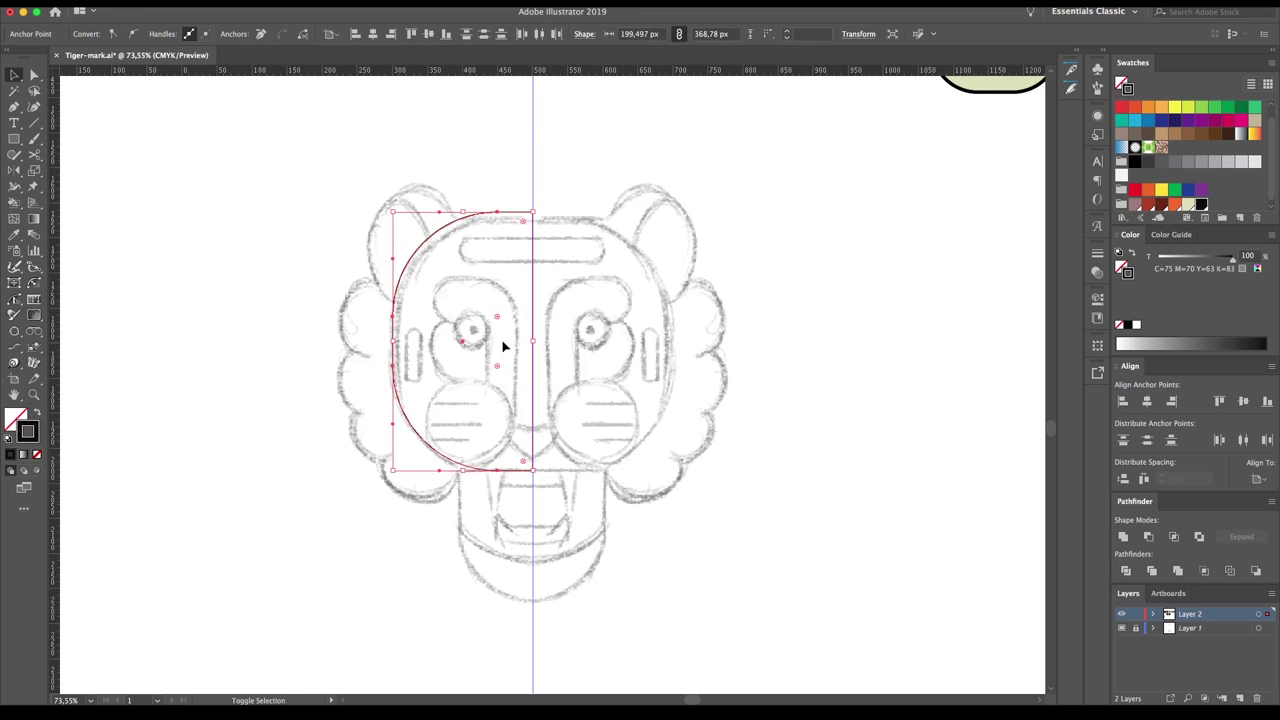
{"action": "key", "text": "v"}
{"action": "left_click", "coordinate": [169, 30]}
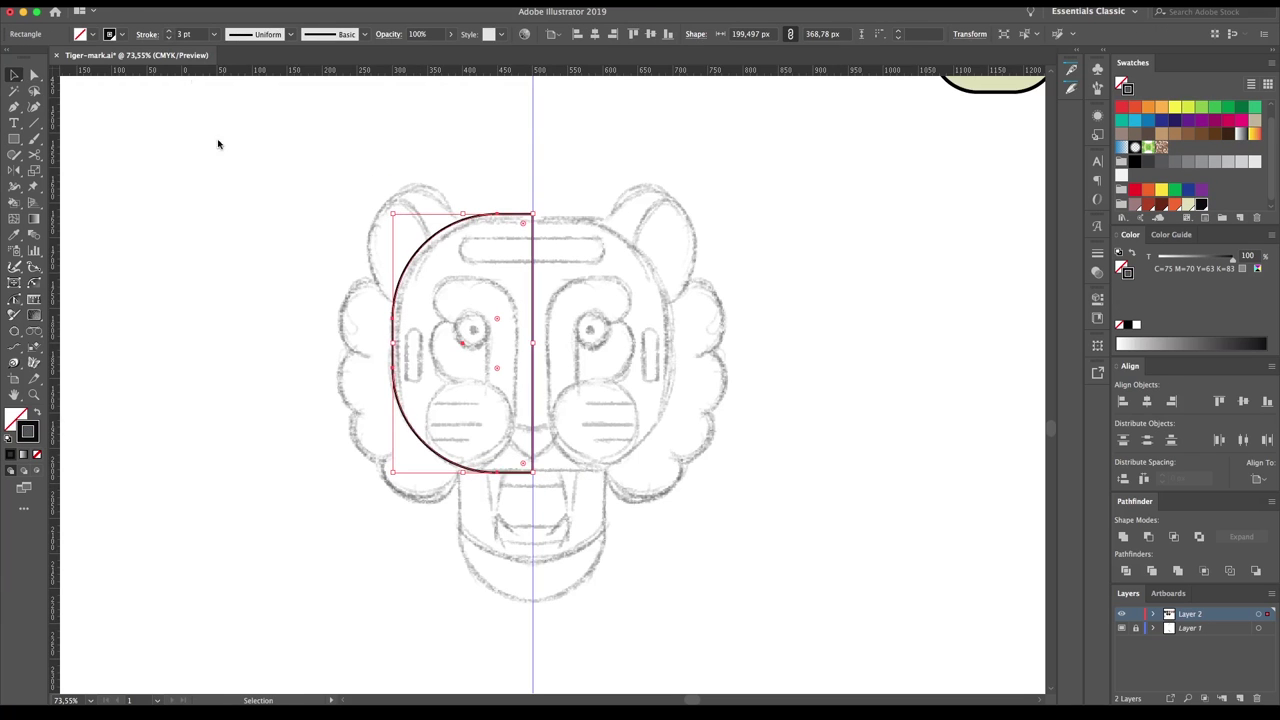
{"action": "left_click", "coordinate": [436, 204]}
- Draw two overlapping ellipses over the left ear
{"action": "key", "text": "p"}
{"action": "left_click_drag", "start_coordinate": [14, 138], "coordinate": [86, 168]}
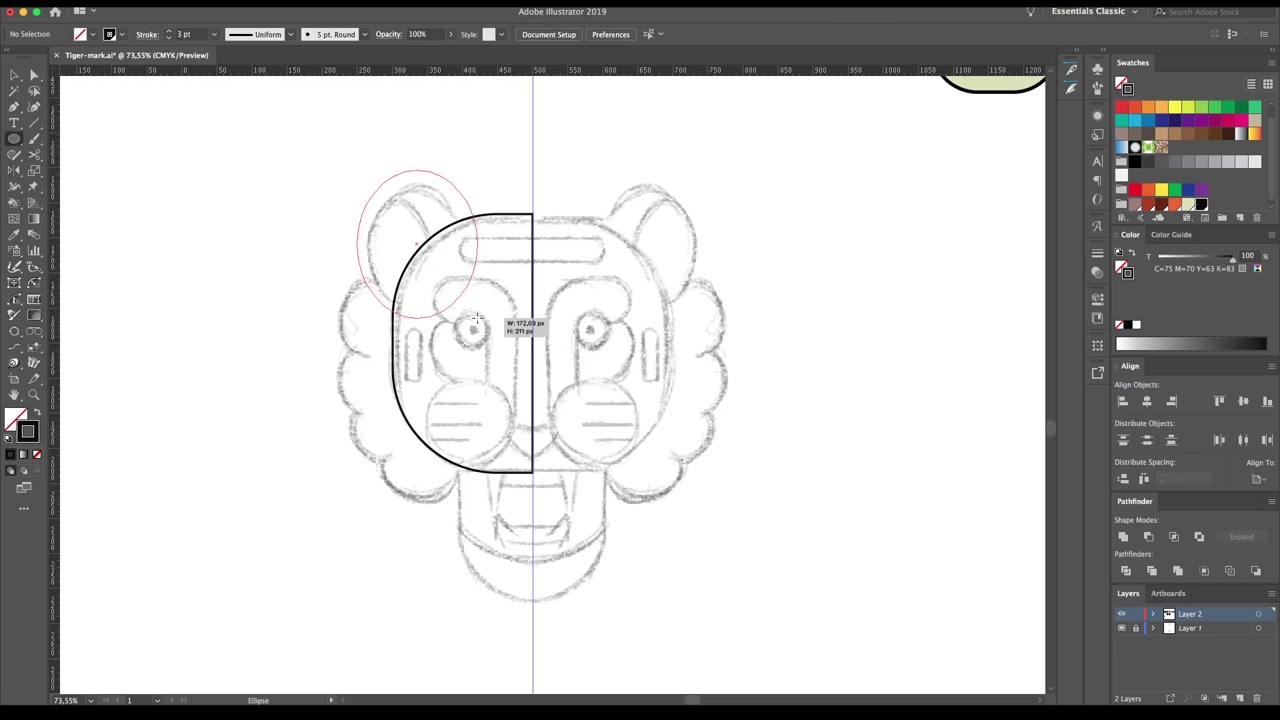
{"action": "left_click_drag", "start_coordinate": [480, 318], "coordinate": [366, 185]}
{"action": "left_click_drag", "start_coordinate": [423, 300], "coordinate": [423, 314]}
{"action": "left_click_drag", "start_coordinate": [480, 252], "coordinate": [463, 252]}
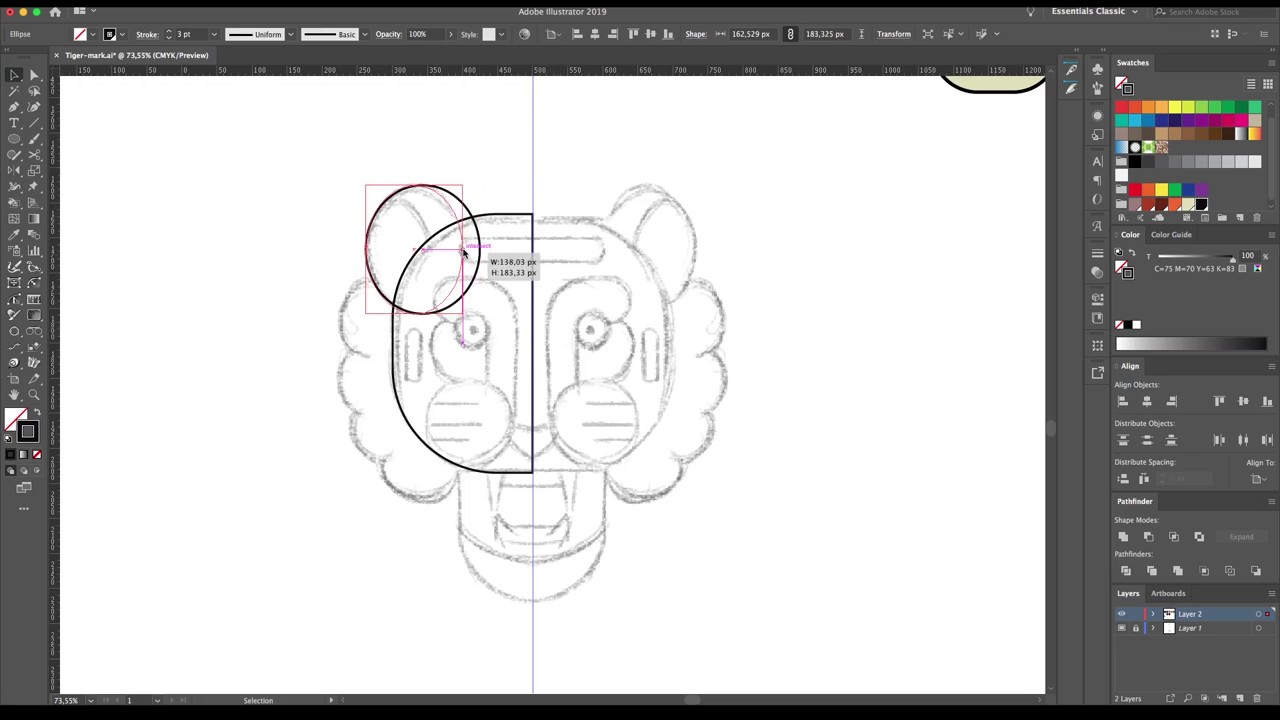
{"action": "left_click", "coordinate": [477, 160]}
{"action": "left_click_drag", "start_coordinate": [420, 207], "coordinate": [386, 216]}
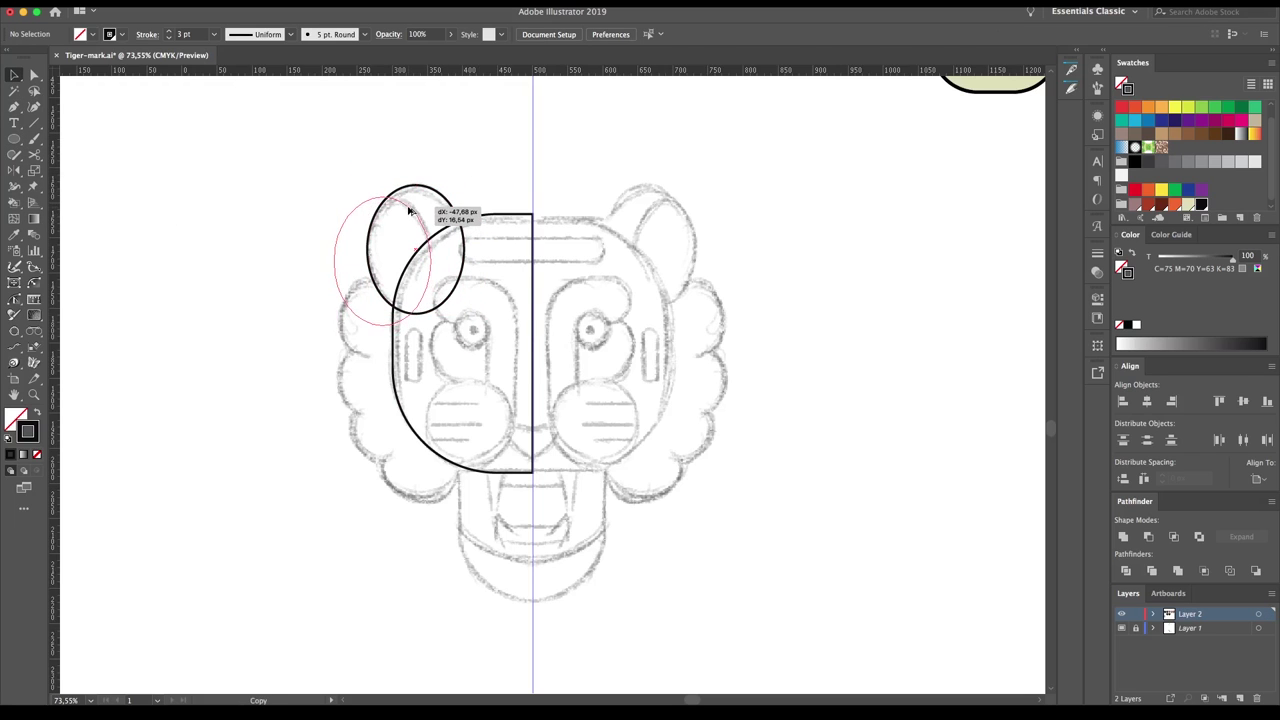
- Merge the ear ellipses with the head using Shape Builder into a crescent ear
{"action": "left_click", "coordinate": [396, 300], "text": "shift"}
{"action": "left_click", "coordinate": [14, 201]}
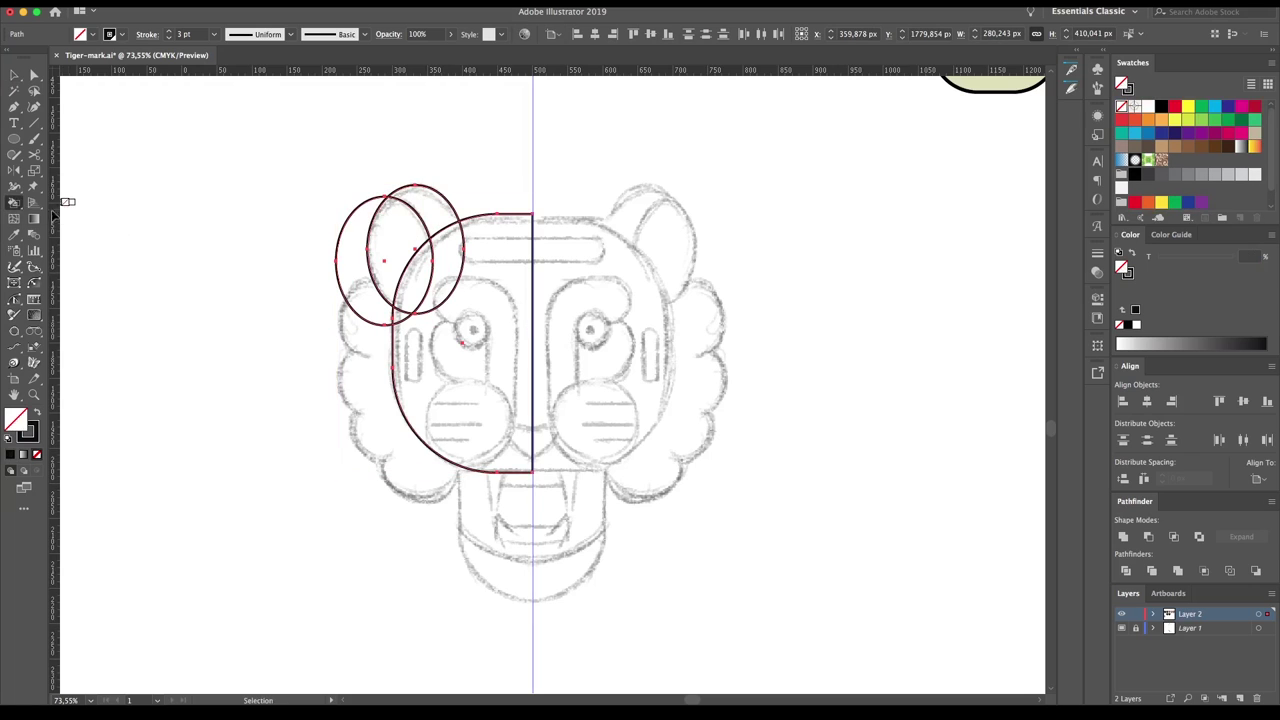
{"action": "left_click", "coordinate": [352, 250], "text": "alt"}
{"action": "left_click", "coordinate": [482, 268], "text": "alt"}
{"action": "key", "text": "ctrl+z"}
{"action": "key", "text": "ctrl+z"}
{"action": "key", "text": "ctrl+shift+a"}
- Add circles along the left cheek edge for a scalloped outline, plus a forehead bar rectangle
{"action": "key", "text": "l"}
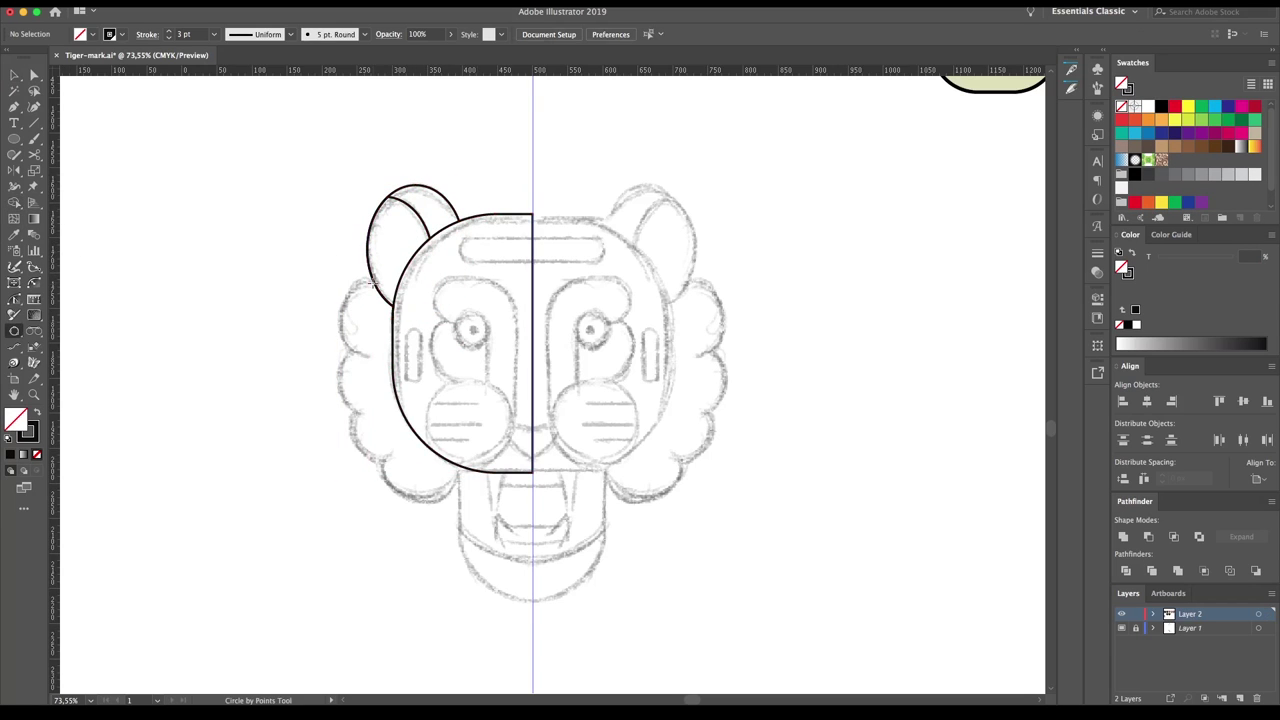
{"action": "mouse_move", "coordinate": [423, 281]}
{"action": "left_mouse_down"}
{"action": "mouse_move", "coordinate": [341, 362]}
{"action": "mouse_move", "coordinate": [410, 416]}
{"action": "mouse_move", "coordinate": [389, 455]}
{"action": "left_mouse_up"}
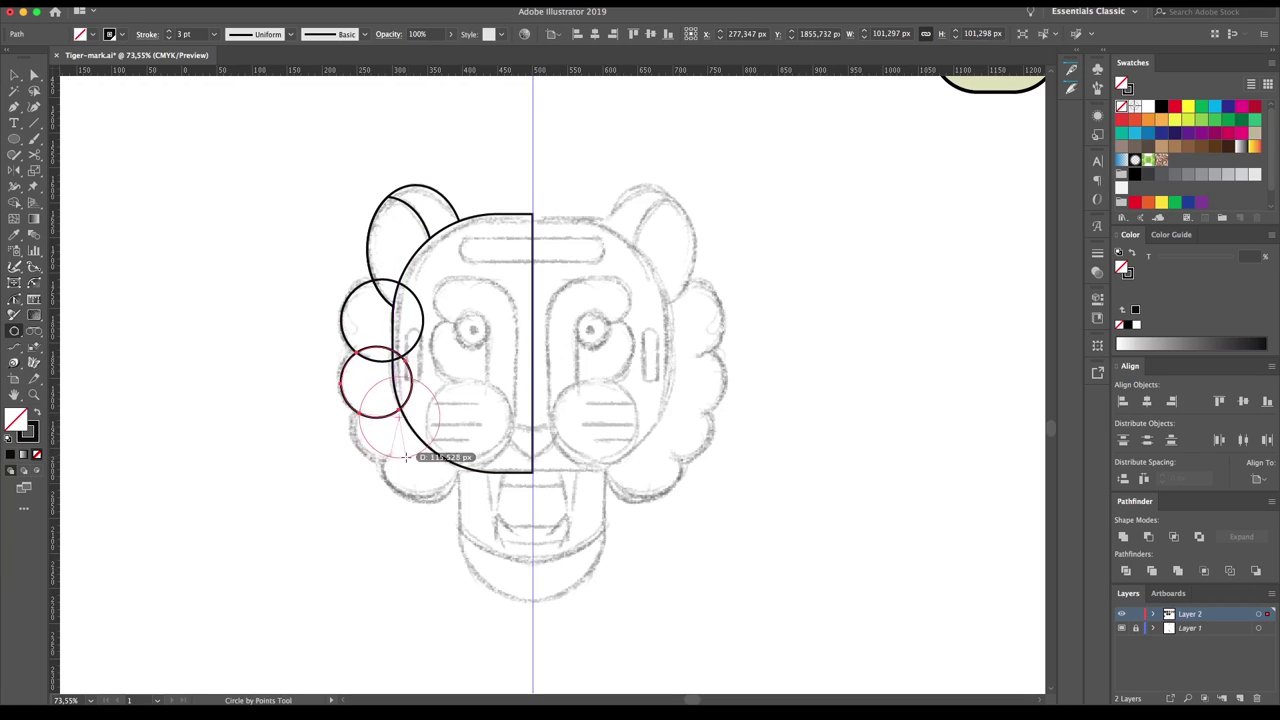
{"action": "left_click_drag", "start_coordinate": [424, 465], "coordinate": [460, 500]}
{"action": "key", "text": "v"}
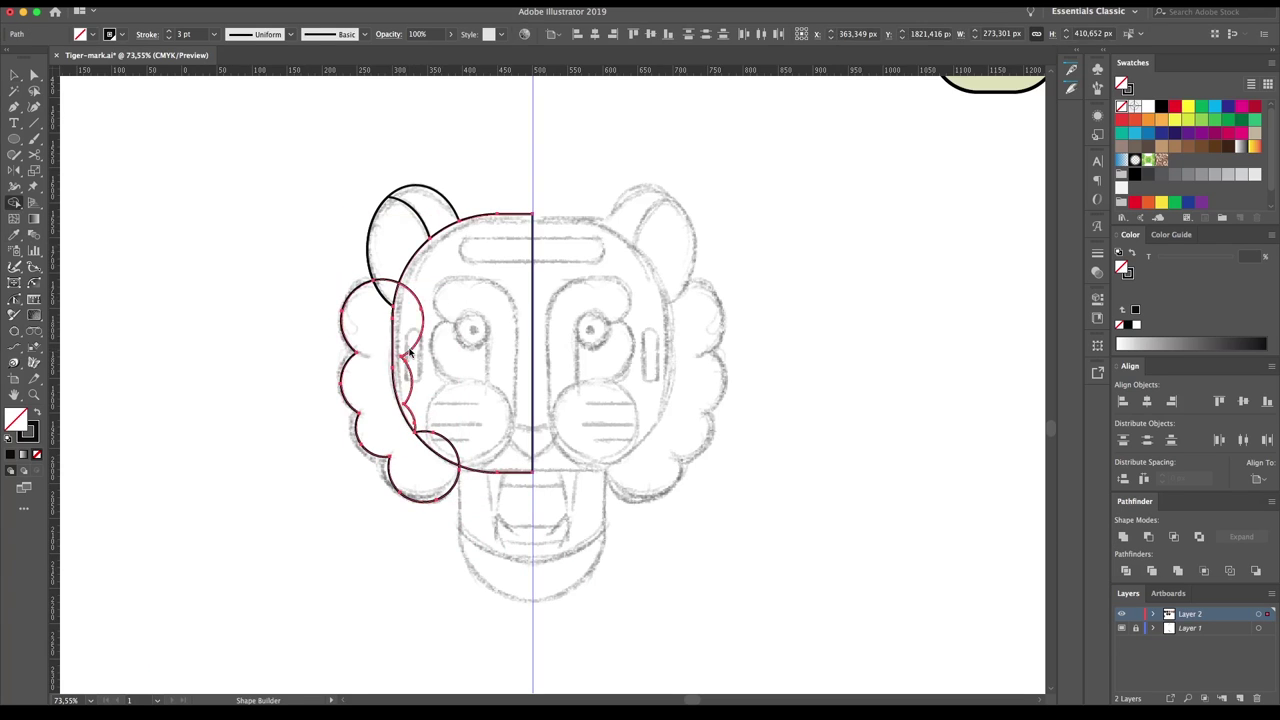
{"action": "left_click", "coordinate": [851, 393]}
{"action": "left_click", "coordinate": [15, 139]}
{"action": "left_click_drag", "start_coordinate": [456, 236], "coordinate": [533, 262]}
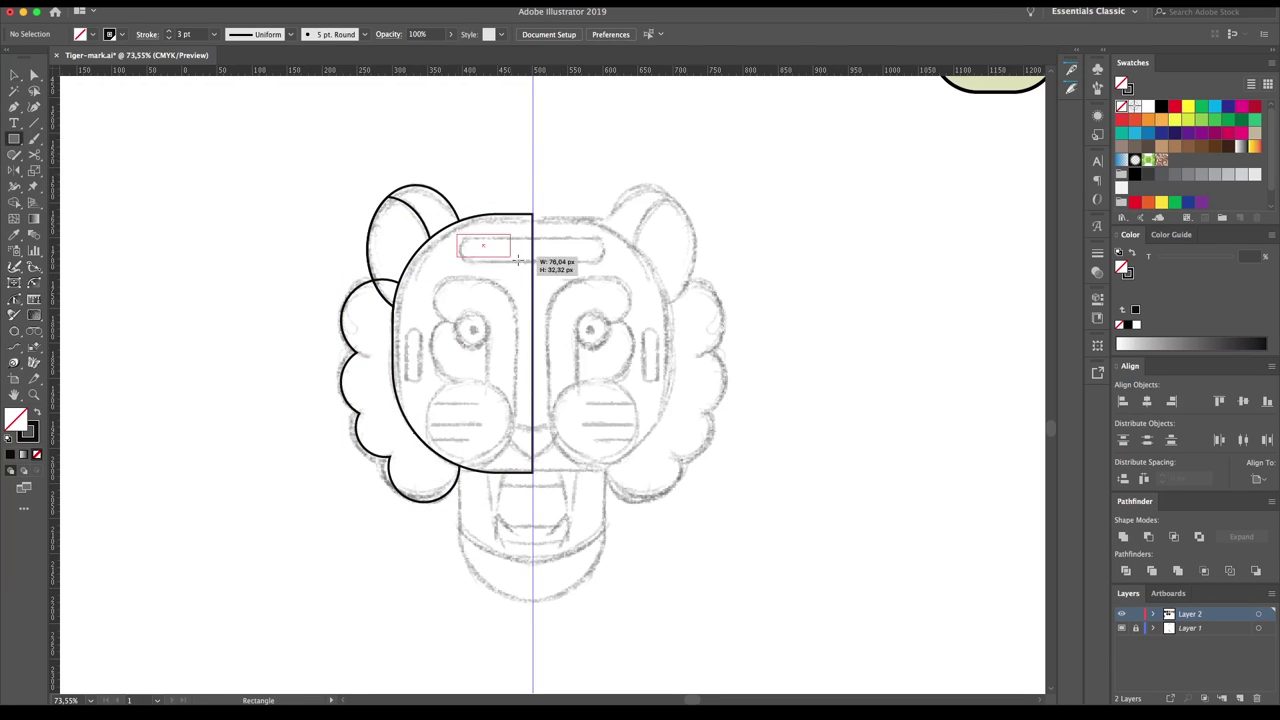
- Fully round the forehead bar and pen a brow path with rounded left corners
{"action": "left_click_drag", "start_coordinate": [462, 245], "coordinate": [472, 250]}
{"action": "left_click", "coordinate": [250, 250]}
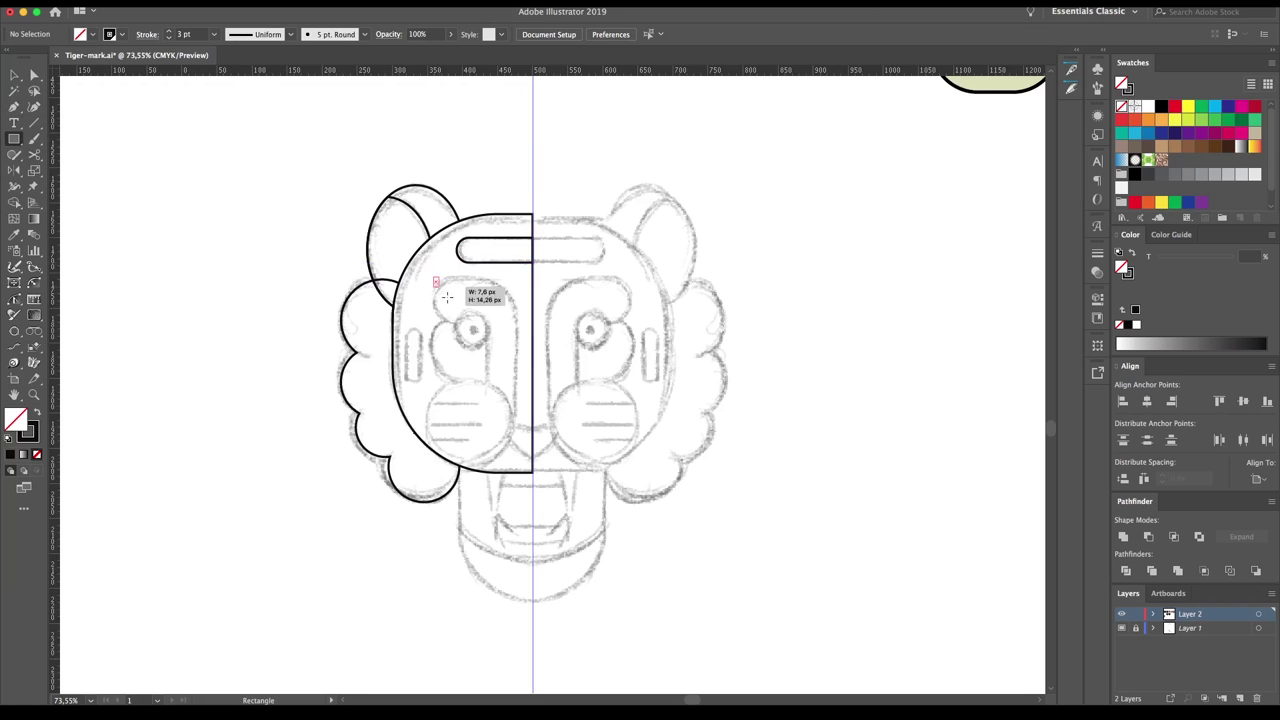
{"action": "key", "text": "p"}
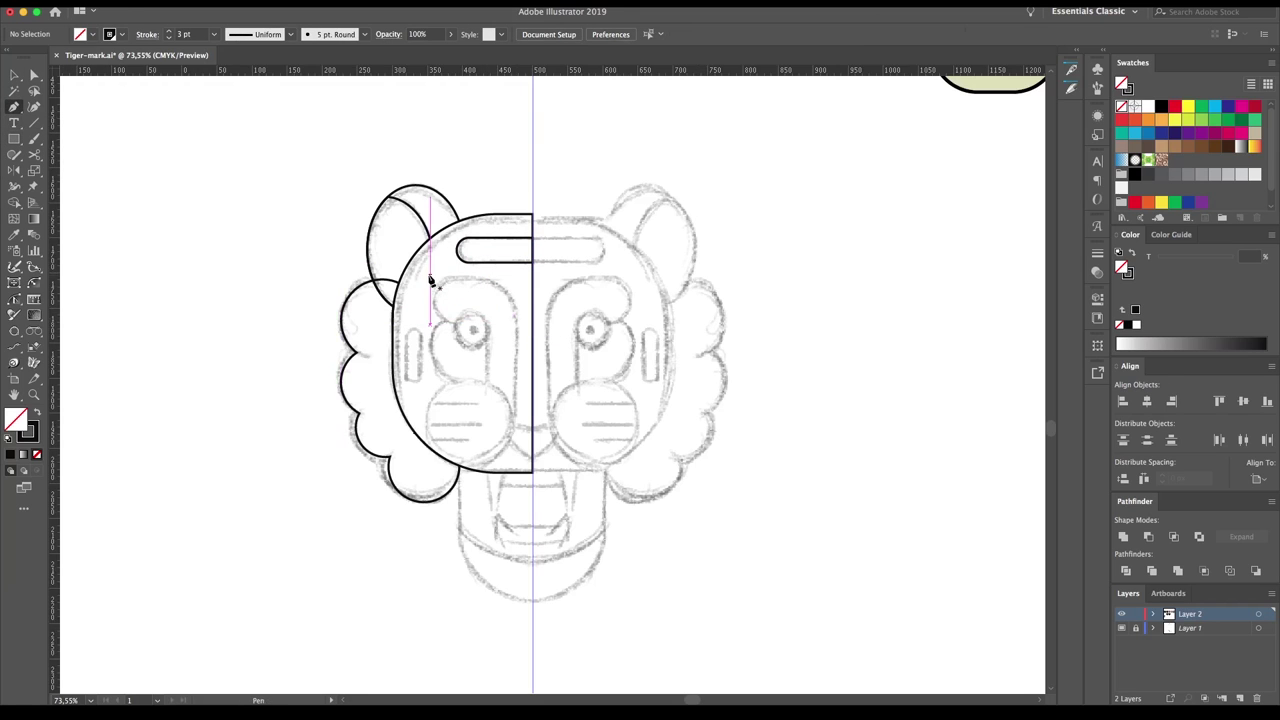
{"action": "left_click", "coordinate": [430, 280]}
{"action": "left_click", "coordinate": [515, 280]}
{"action": "left_click", "coordinate": [515, 424]}
{"action": "left_click", "coordinate": [487, 322]}
{"action": "left_click", "coordinate": [430, 322]}
{"action": "left_click", "coordinate": [430, 280]}
{"action": "key", "text": "a"}
{"action": "left_click_drag", "start_coordinate": [446, 300], "coordinate": [527, 277]}
{"action": "left_click", "coordinate": [567, 310]}
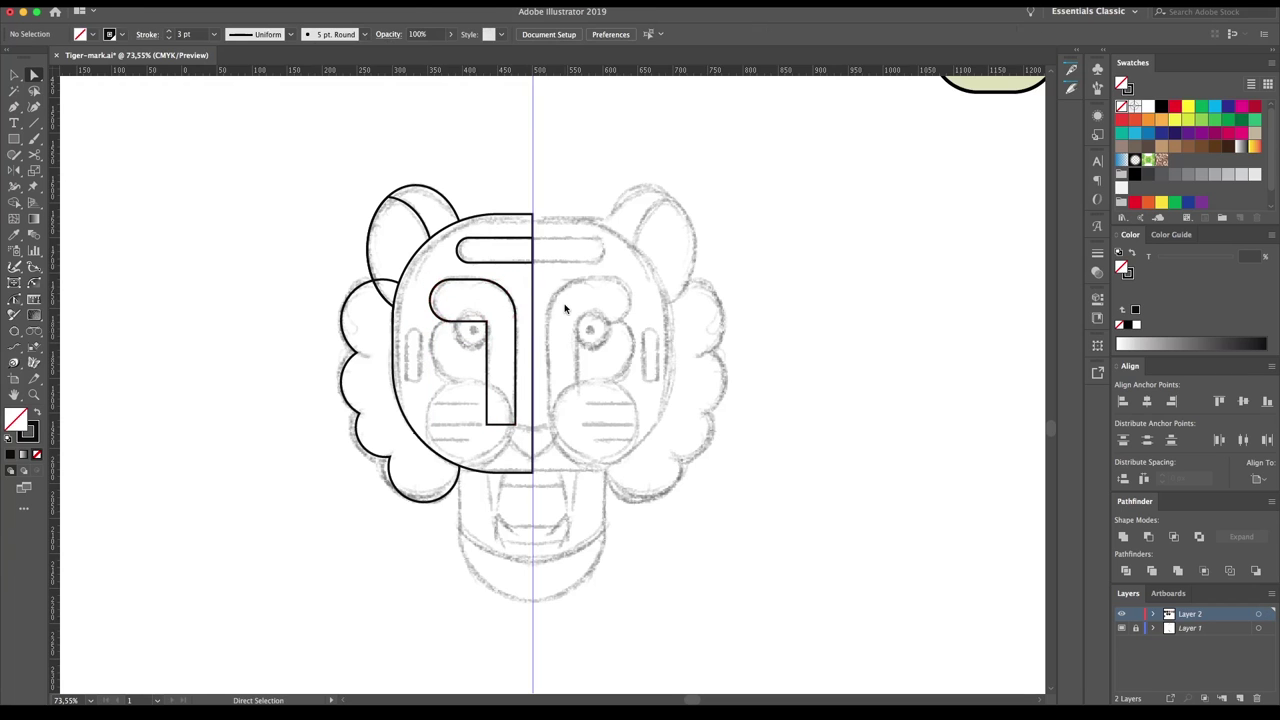
- Draw the eye and pupil circles and a circle over the left cheek pad
{"action": "key", "text": "l"}
{"action": "mouse_move", "coordinate": [473, 327]}
{"action": "left_mouse_down"}
{"action": "mouse_move", "coordinate": [486, 340]}
{"action": "mouse_move", "coordinate": [476, 333]}
{"action": "left_mouse_up"}
{"action": "key", "text": "v"}
{"action": "left_click", "coordinate": [577, 323]}
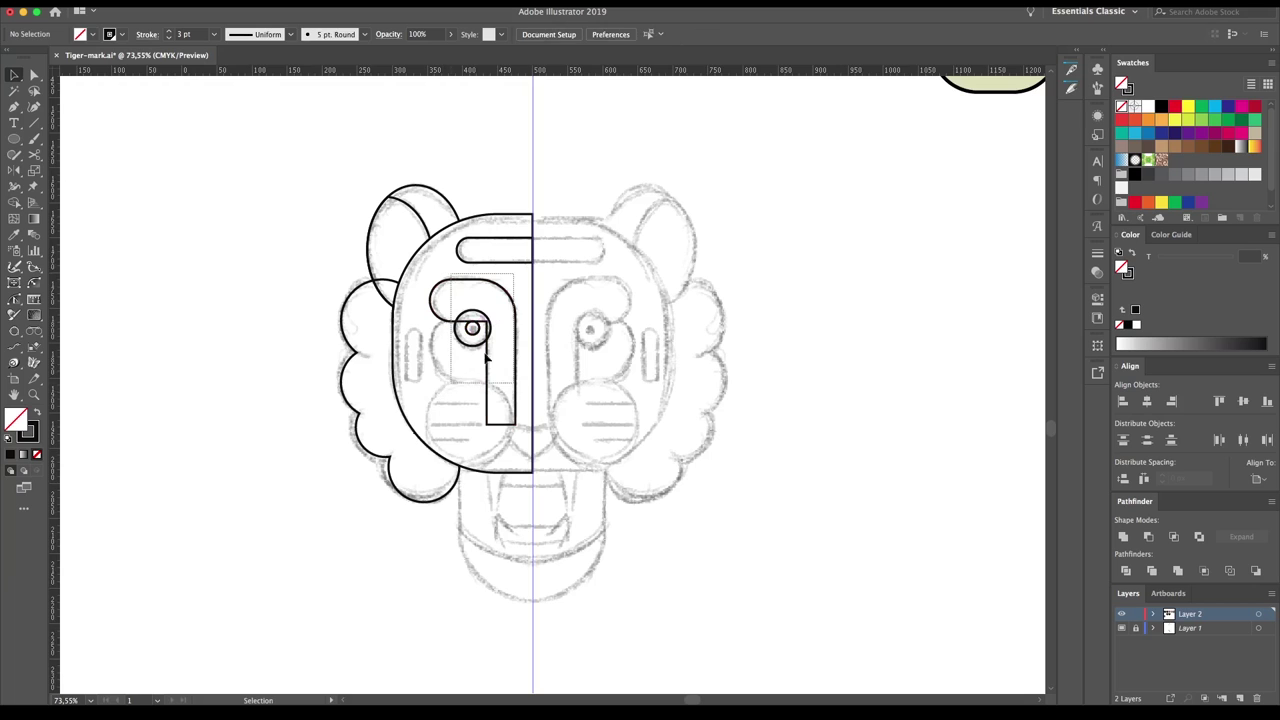
{"action": "left_click", "coordinate": [395, 340]}
{"action": "left_click", "coordinate": [14, 138]}
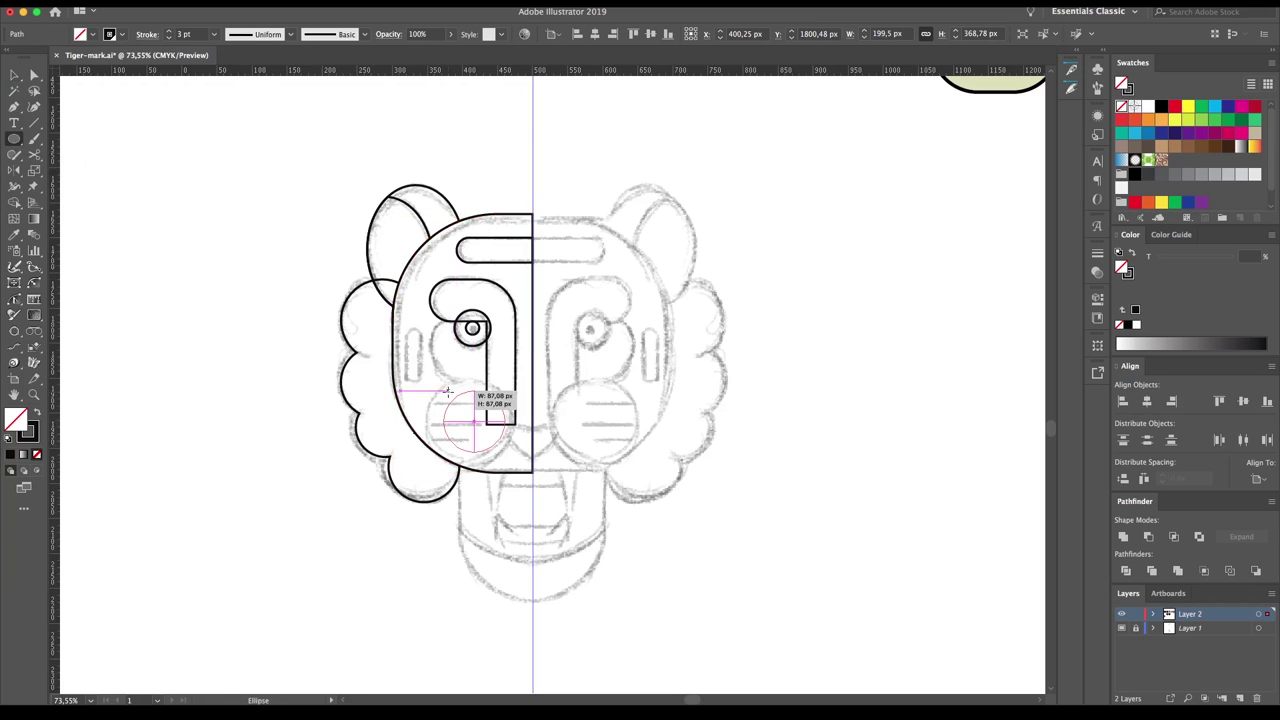
{"action": "left_click_drag", "start_coordinate": [471, 421], "coordinate": [516, 464]}
{"action": "key", "text": "v"}
{"action": "left_click", "coordinate": [636, 390]}
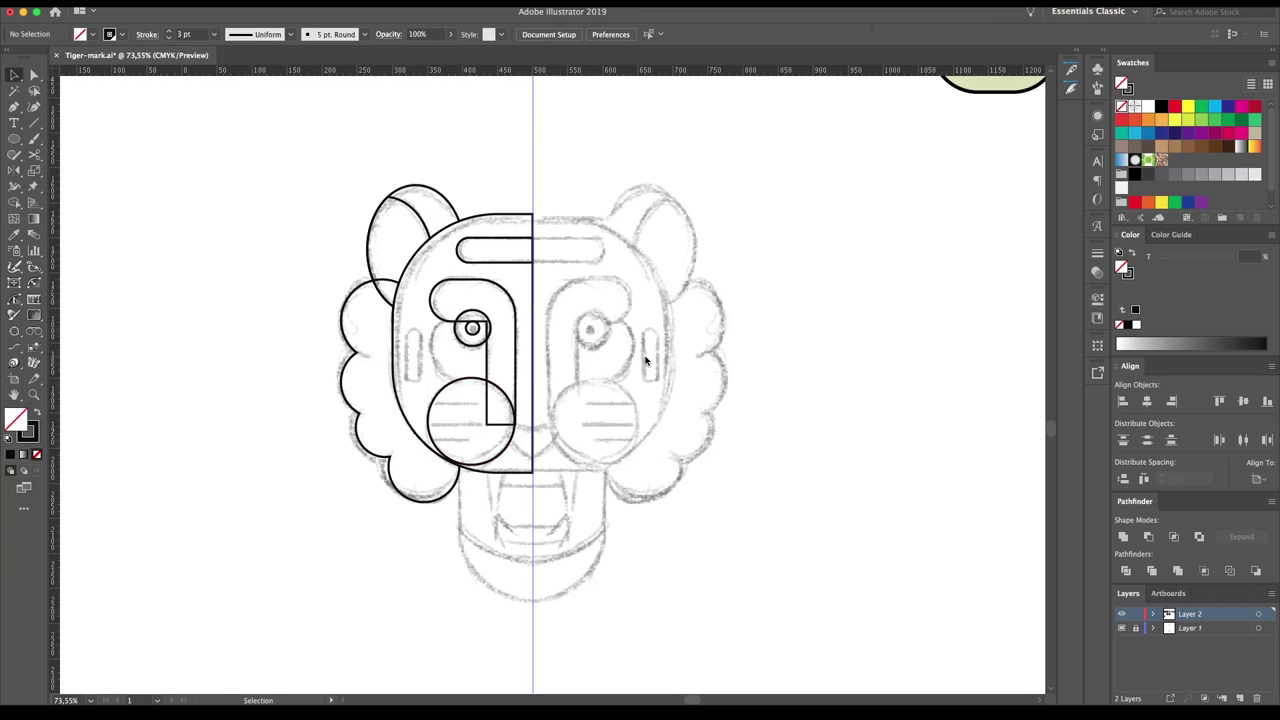
{"action": "left_click", "coordinate": [470, 466]}
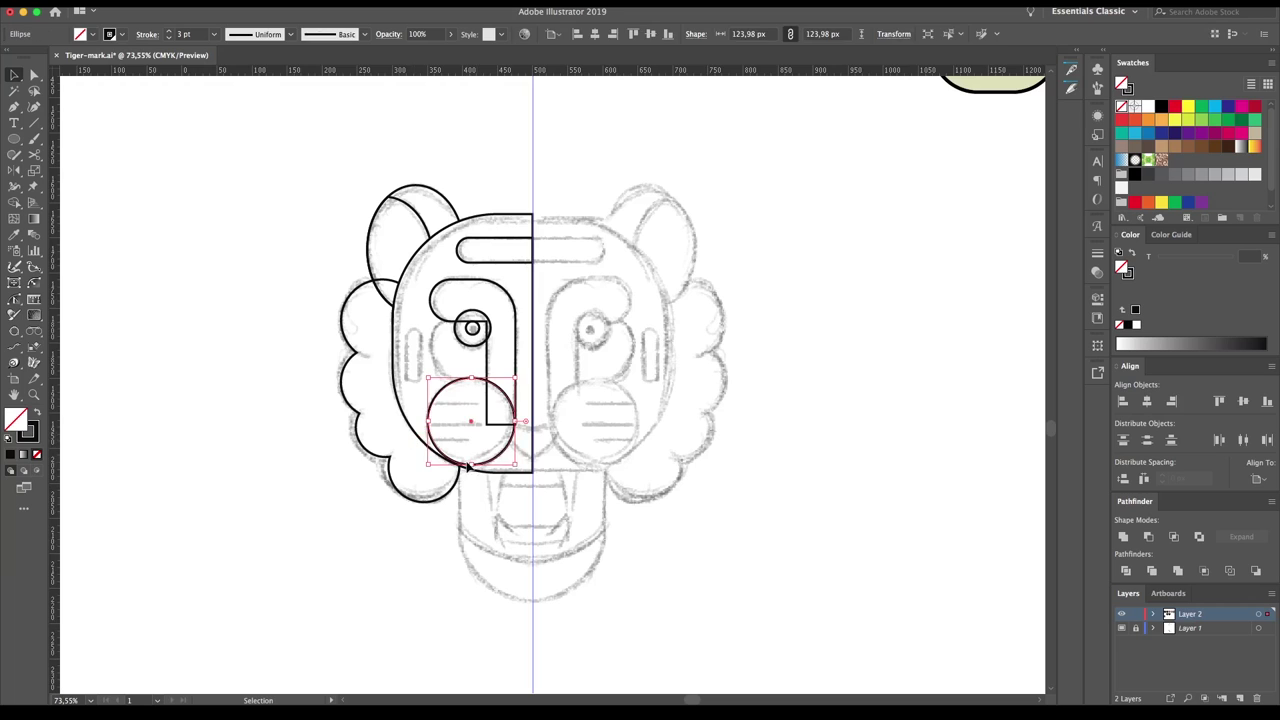
{"action": "key", "text": "Delete"}
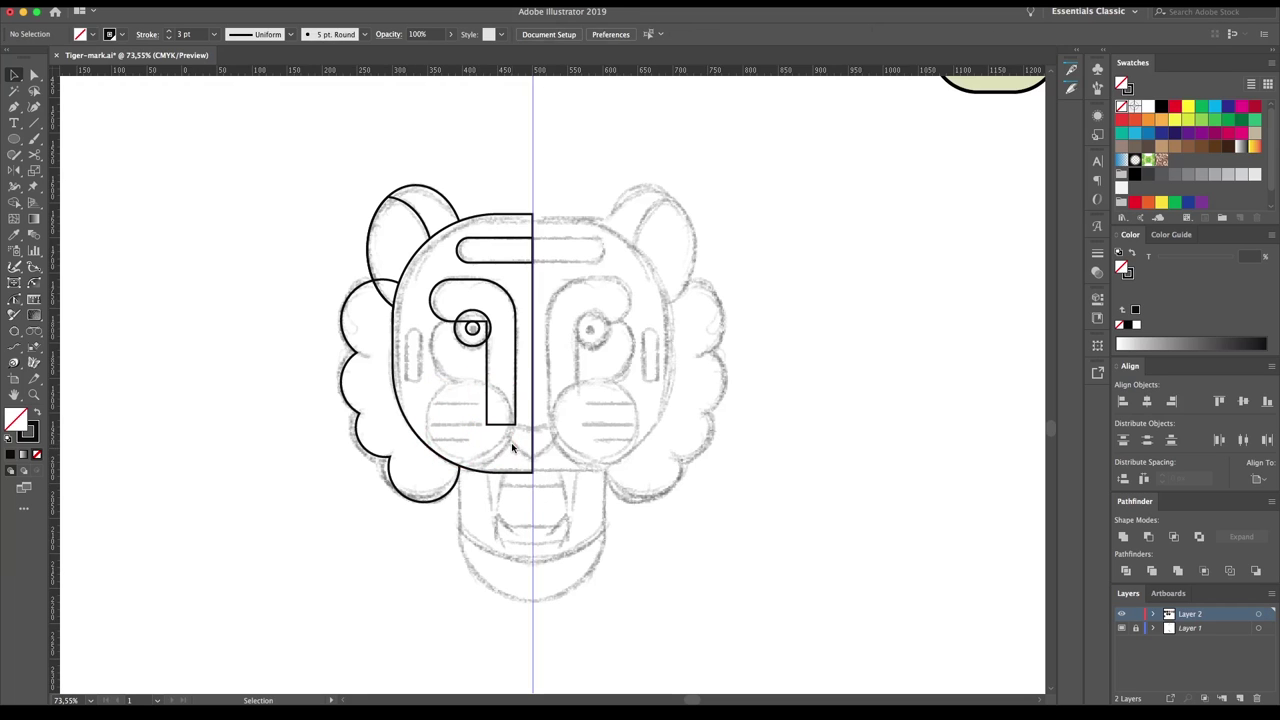
{"action": "key", "text": "ctrl+z"}
- Draw a Circle by Points around the left eye and cut it with Scissors
{"action": "left_click", "coordinate": [14, 330]}
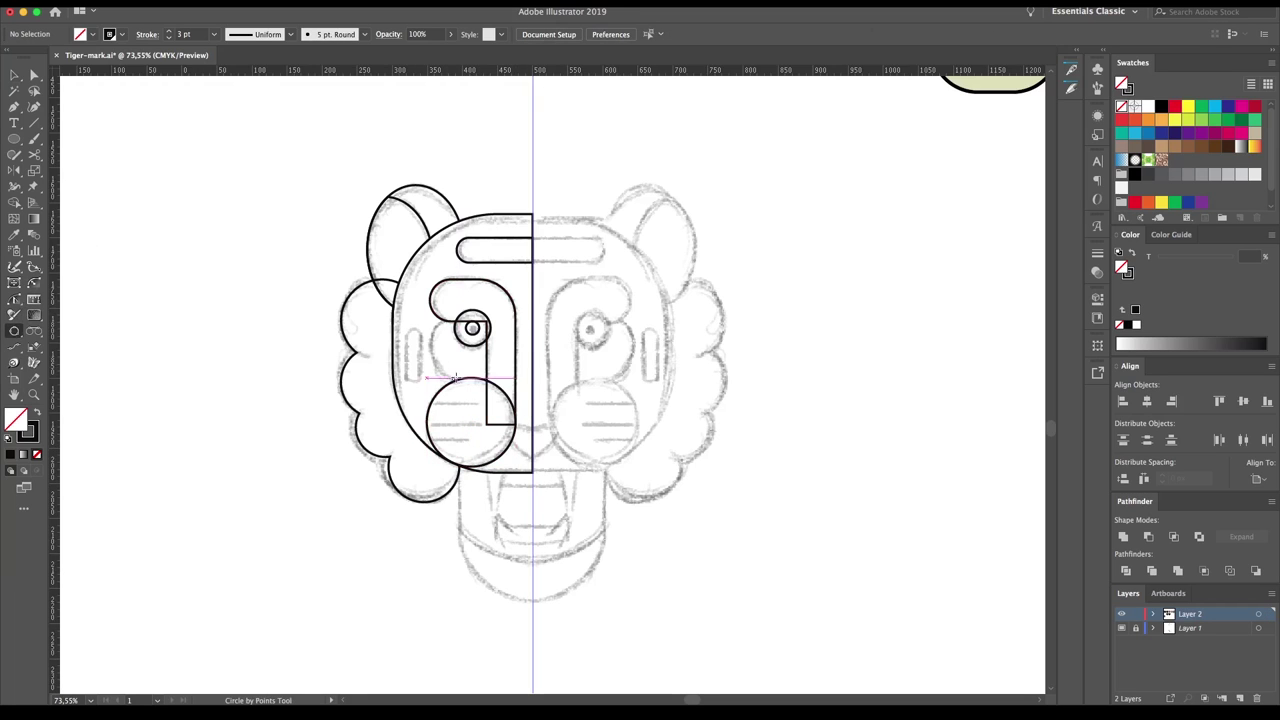
{"action": "left_click_drag", "start_coordinate": [482, 298], "coordinate": [470, 376]}
{"action": "key", "text": "c"}
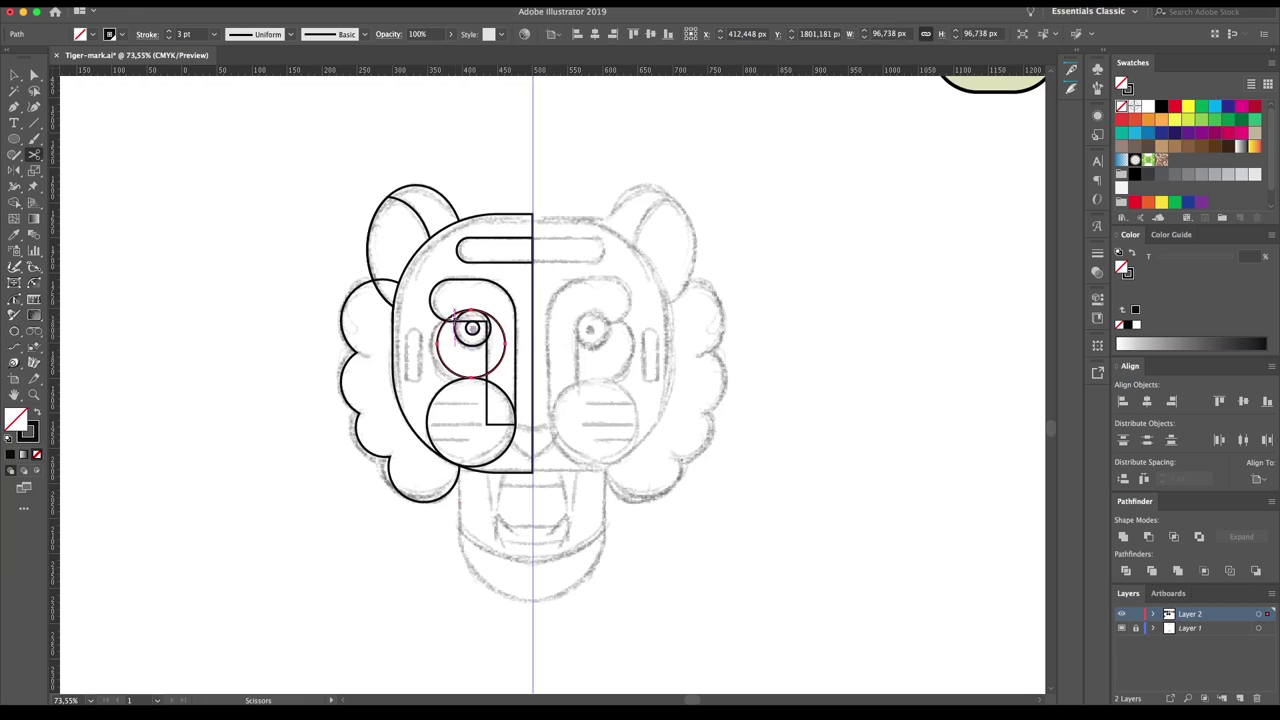
{"action": "left_click", "coordinate": [470, 372]}
{"action": "key", "text": "v"}
- Merge the eye regions and remove the inner piece with Shape Builder into one looping outline
{"action": "left_click_drag", "start_coordinate": [505, 400], "coordinate": [455, 320]}
{"action": "key", "text": "shift+m"}
{"action": "left_click", "coordinate": [457, 318]}
{"action": "key", "text": "v"}
{"action": "left_click", "coordinate": [633, 345]}
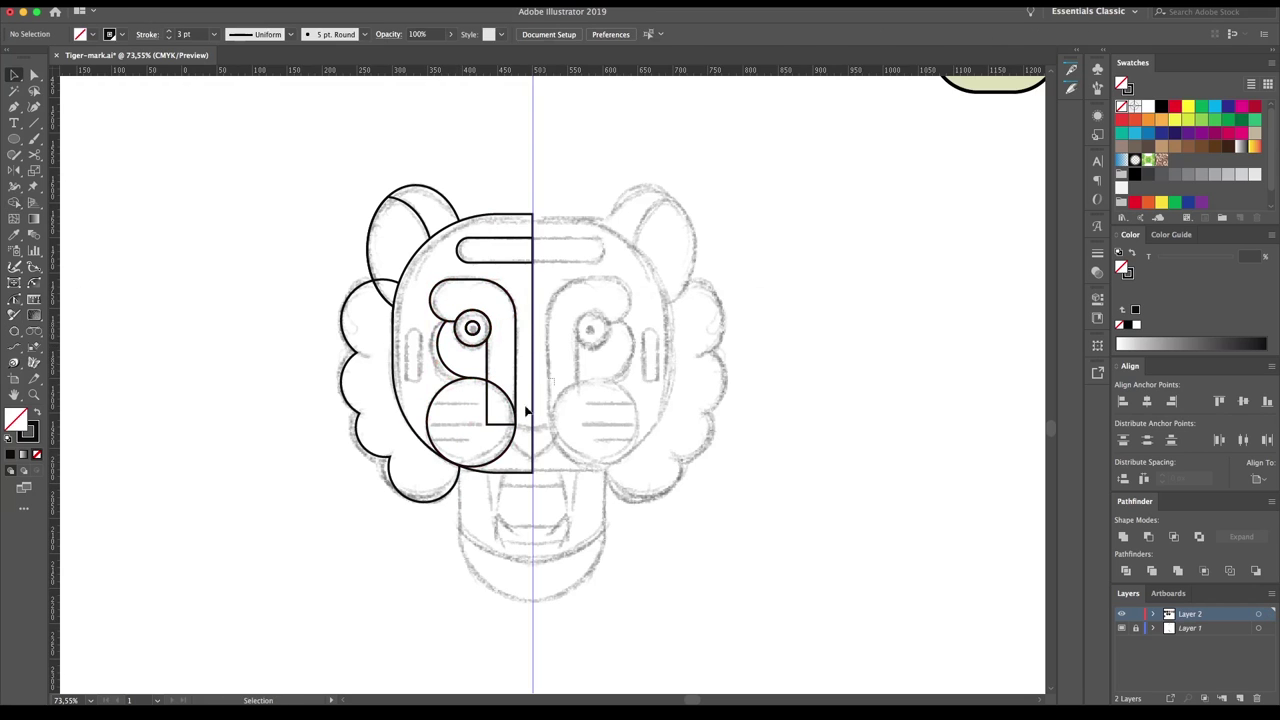
{"action": "left_click_drag", "start_coordinate": [527, 411], "coordinate": [455, 330]}
{"action": "key", "text": "shift+m"}
{"action": "left_click", "coordinate": [500, 405], "text": "alt"}
{"action": "key", "text": "v"}
{"action": "left_click", "coordinate": [117, 166]}
- Pen a curved triangle beside the nose down to the bottom centre point
{"action": "key", "text": "p"}
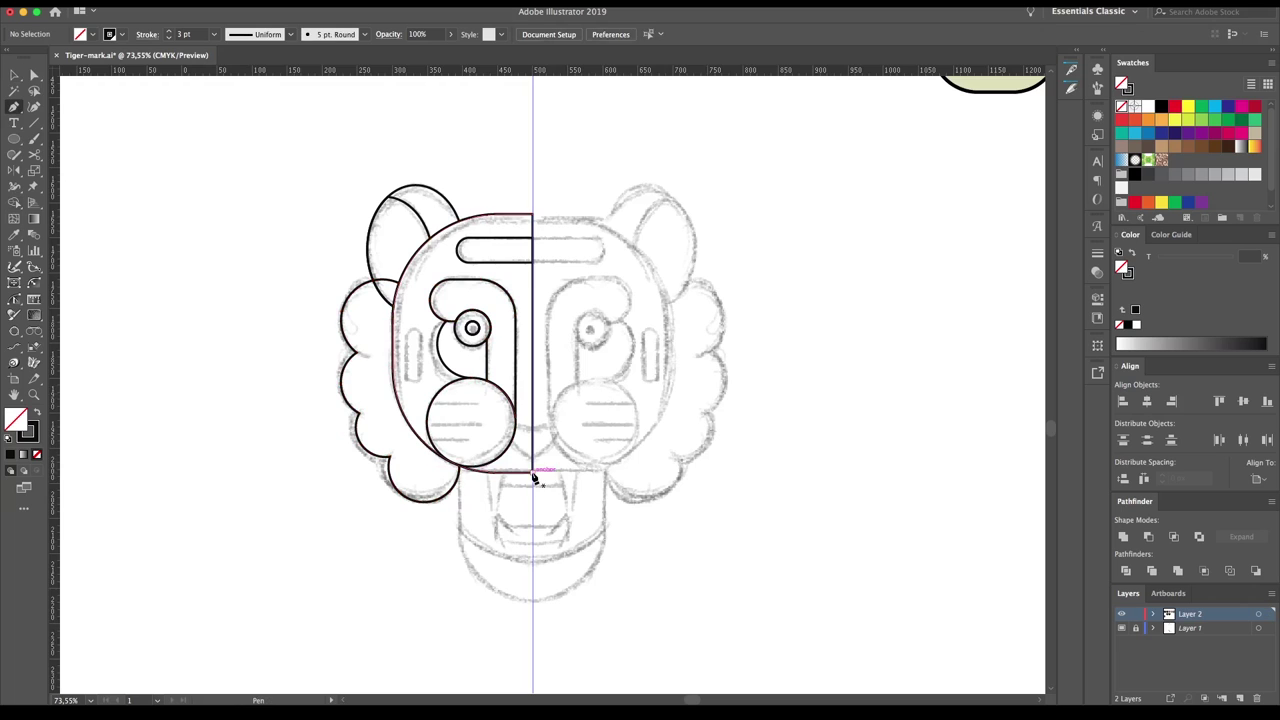
{"action": "left_click", "coordinate": [533, 470]}
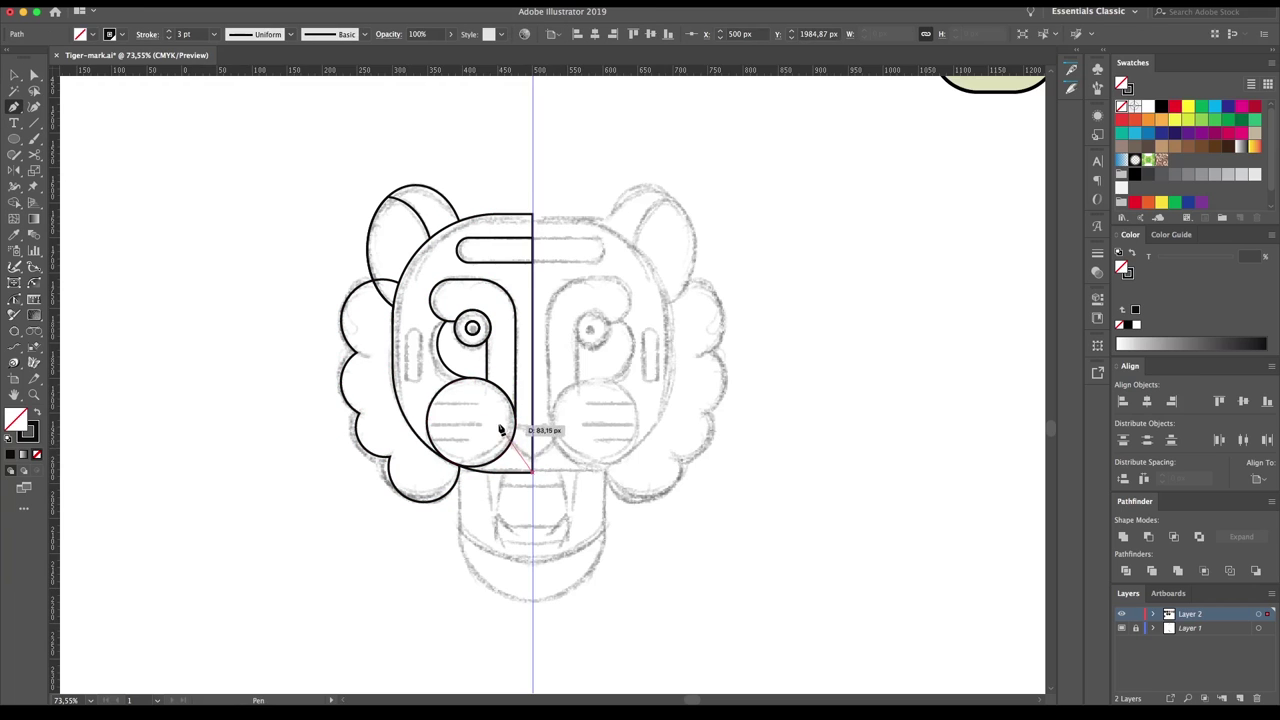
{"action": "left_click_drag", "start_coordinate": [500, 430], "coordinate": [523, 429]}
{"action": "left_click", "coordinate": [527, 463]}
{"action": "key", "text": "v"}
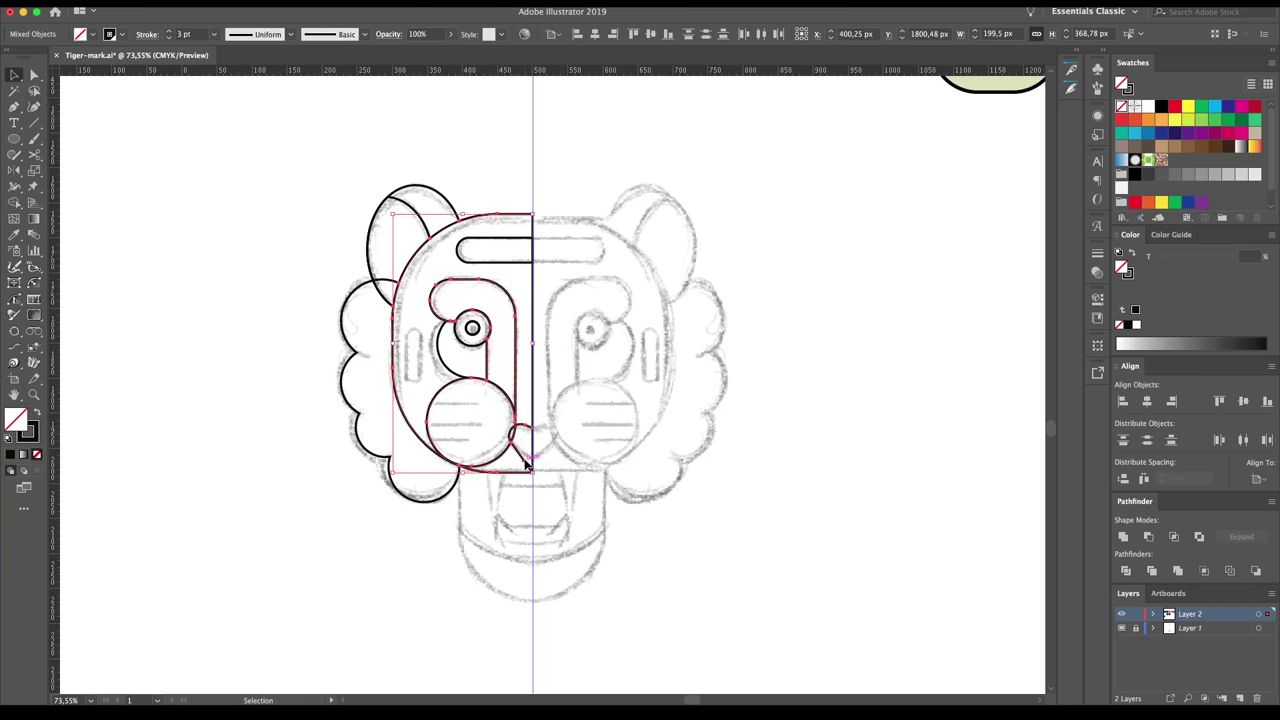
{"action": "left_click", "coordinate": [215, 343]}
- Draw a jaw rectangle below the face with a rounded bottom-left chin corner
{"action": "left_click", "coordinate": [15, 138]}
{"action": "left_click_drag", "start_coordinate": [458, 466], "coordinate": [533, 605]}
{"action": "key", "text": "a"}
{"action": "mouse_move", "coordinate": [435, 592]}
{"action": "left_mouse_down"}
{"action": "mouse_move", "coordinate": [481, 625]}
{"action": "mouse_move", "coordinate": [460, 560]}
{"action": "left_mouse_up"}
{"action": "left_click_drag", "start_coordinate": [443, 623], "coordinate": [475, 590]}
{"action": "left_click_drag", "start_coordinate": [468, 595], "coordinate": [520, 510]}
- Pen the fang line and make a mirrored copy with Reflect
{"action": "key", "text": "p"}
{"action": "left_click", "coordinate": [480, 470]}
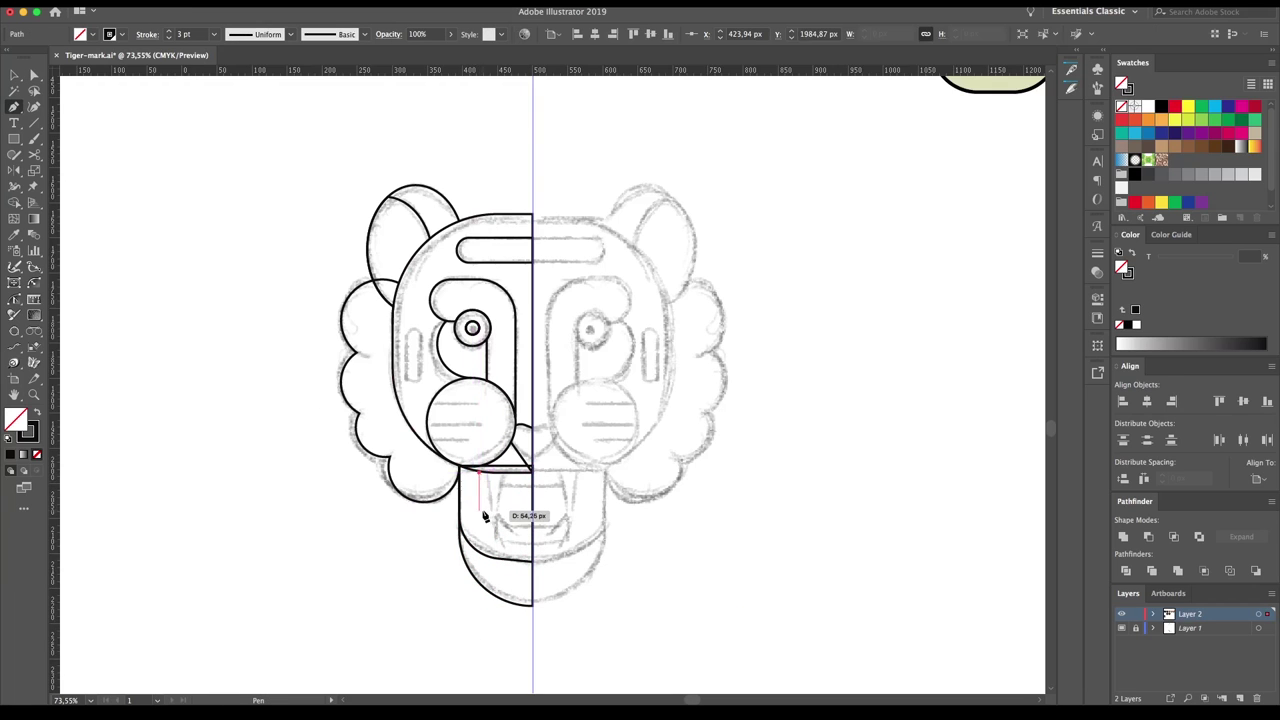
{"action": "left_click", "coordinate": [488, 510]}
{"action": "key", "text": "o"}
{"action": "left_click", "coordinate": [488, 510], "text": "alt"}
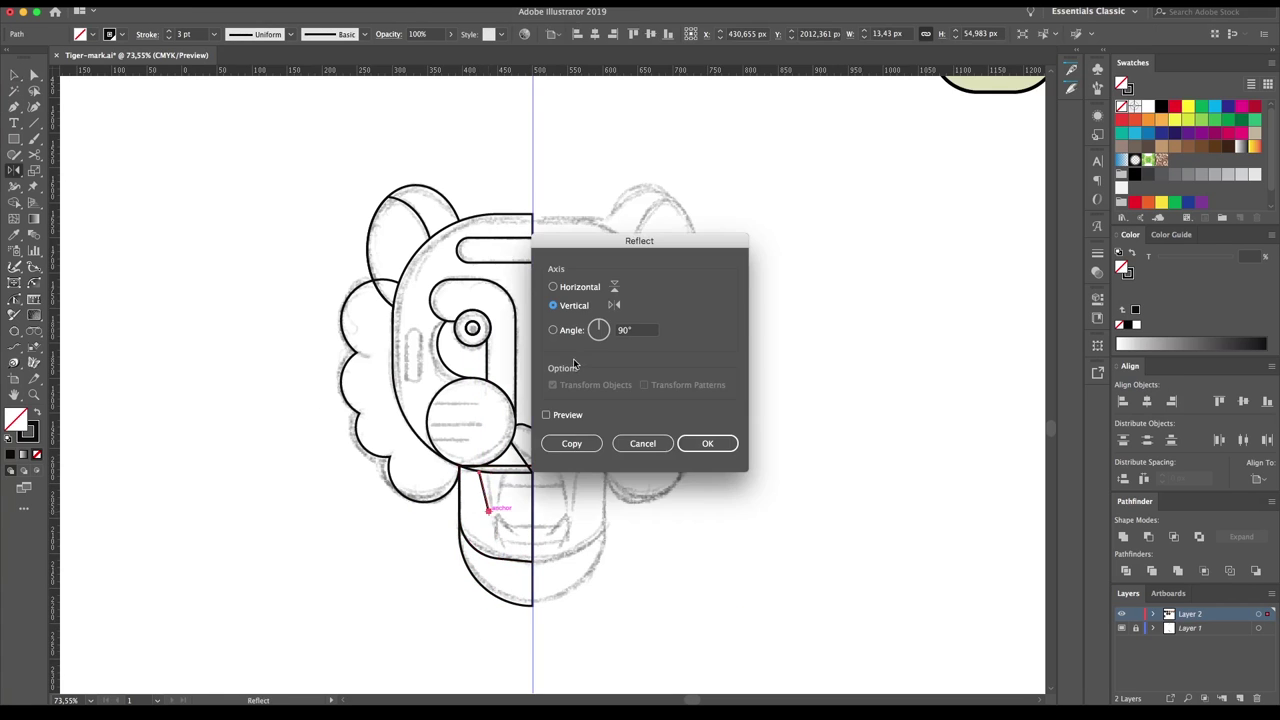
{"action": "left_click", "coordinate": [546, 414]}
{"action": "left_click", "coordinate": [571, 443]}
{"action": "scroll", "coordinate": [300, 680], "scroll_direction": "up", "scroll_amount": 5}
- Pen a tooth outline from the centre line down to a pointed tip
{"action": "key", "text": "p"}
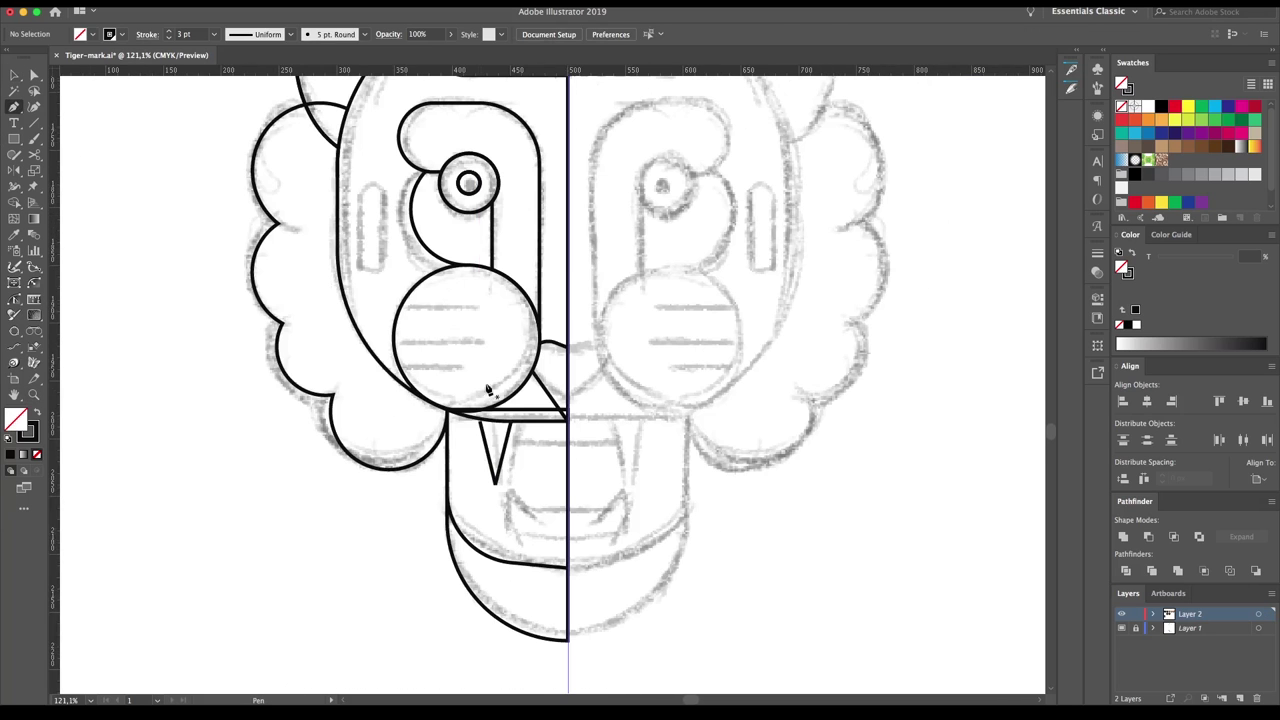
{"action": "left_click", "coordinate": [500, 414], "text": "ctrl"}
{"action": "key", "text": "v"}
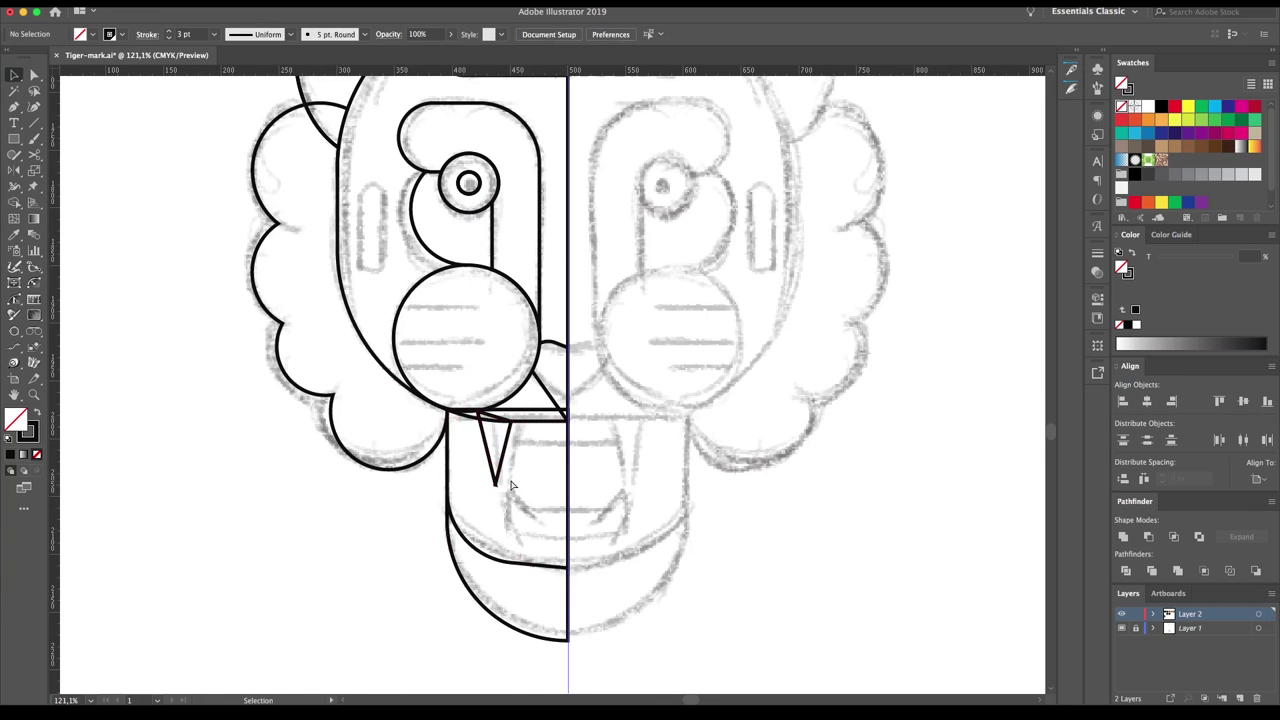
{"action": "key", "text": "a"}
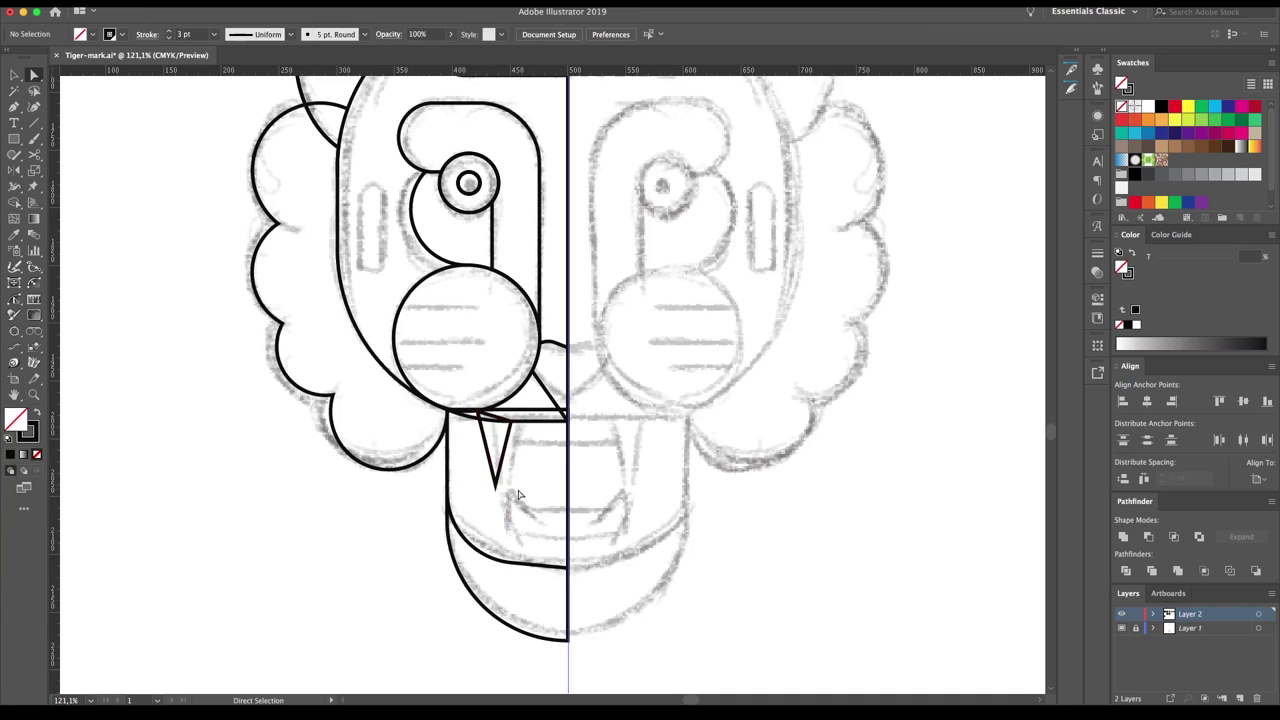
{"action": "key", "text": "p"}
{"action": "left_click", "coordinate": [568, 441]}
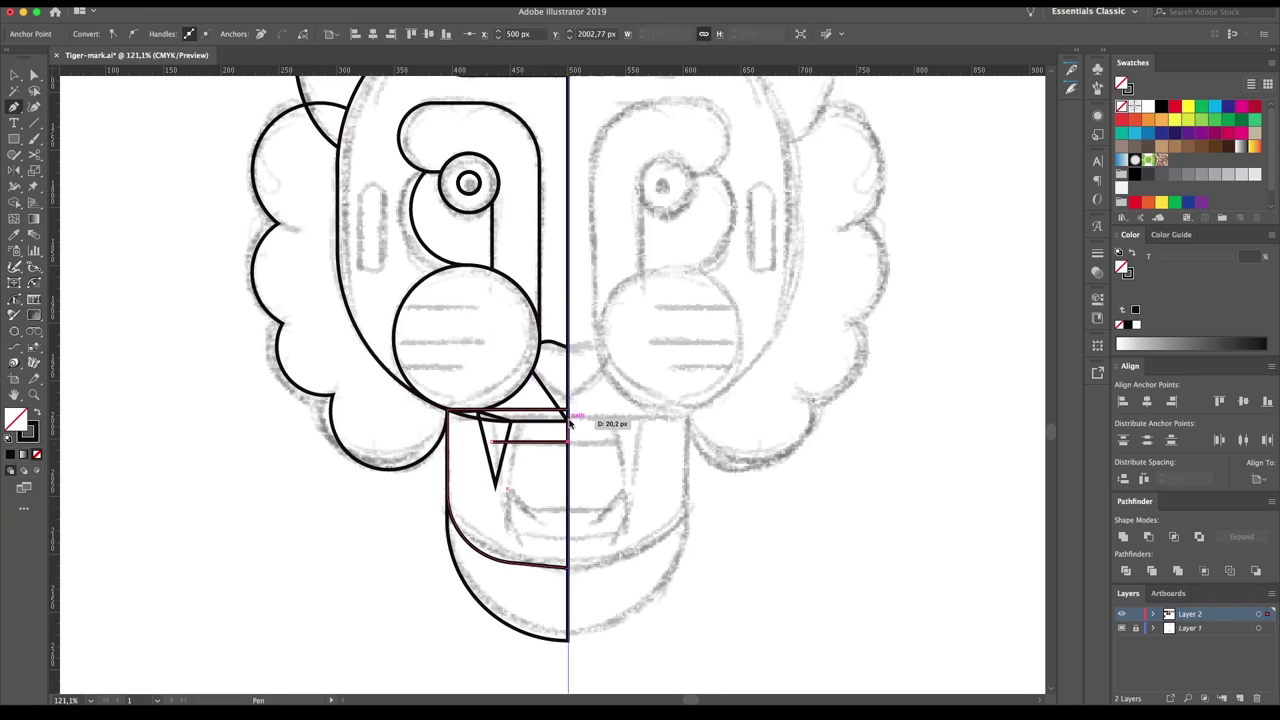
{"action": "left_click", "coordinate": [495, 485]}
{"action": "left_click", "coordinate": [478, 412]}
{"action": "left_click", "coordinate": [568, 412]}
{"action": "key", "text": "a"}
{"action": "left_click", "coordinate": [496, 485]}
{"action": "key", "text": "ctrl+shift+a"}
- Draw two overlapping circles in the mouth and cut them into a crescent
{"action": "key", "text": "l"}
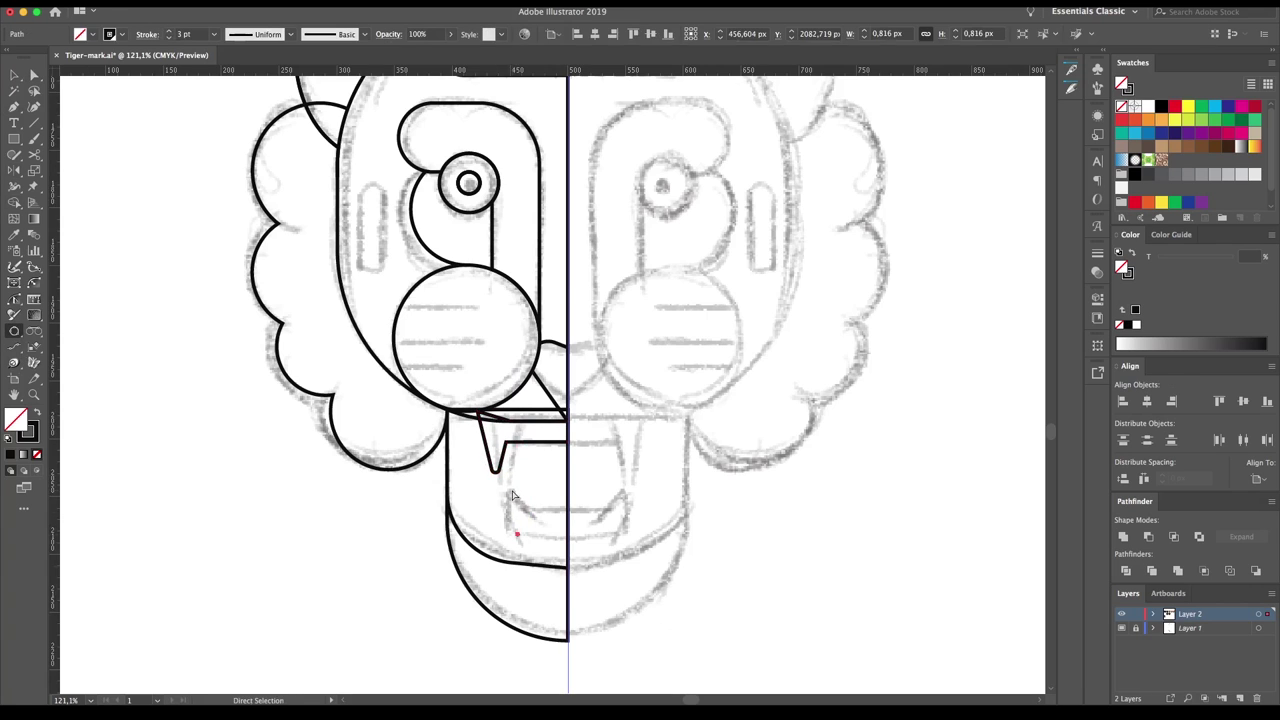
{"action": "left_click_drag", "start_coordinate": [502, 511], "coordinate": [568, 510]}
{"action": "left_click_drag", "start_coordinate": [508, 480], "coordinate": [575, 480]}
{"action": "key", "text": "v"}
{"action": "key", "text": "a"}
{"action": "key", "text": "ctrl+shift+a"}
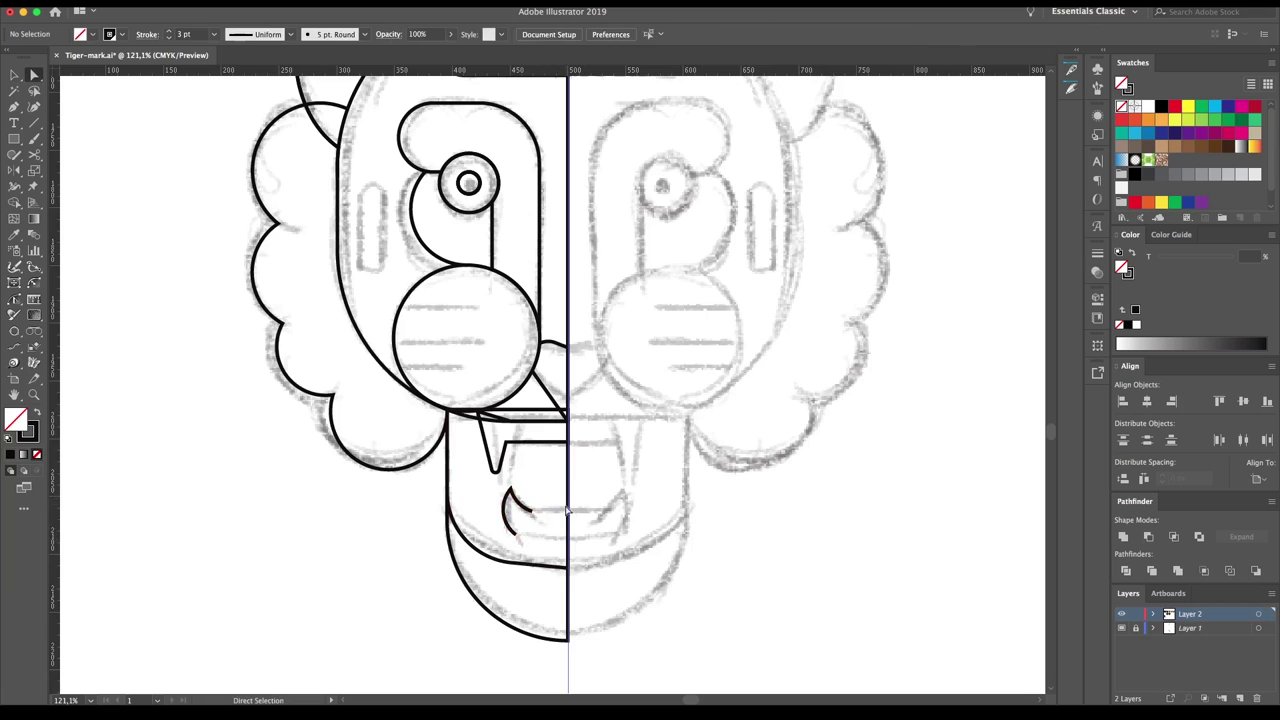
{"action": "left_click_drag", "start_coordinate": [553, 506], "coordinate": [553, 506]}
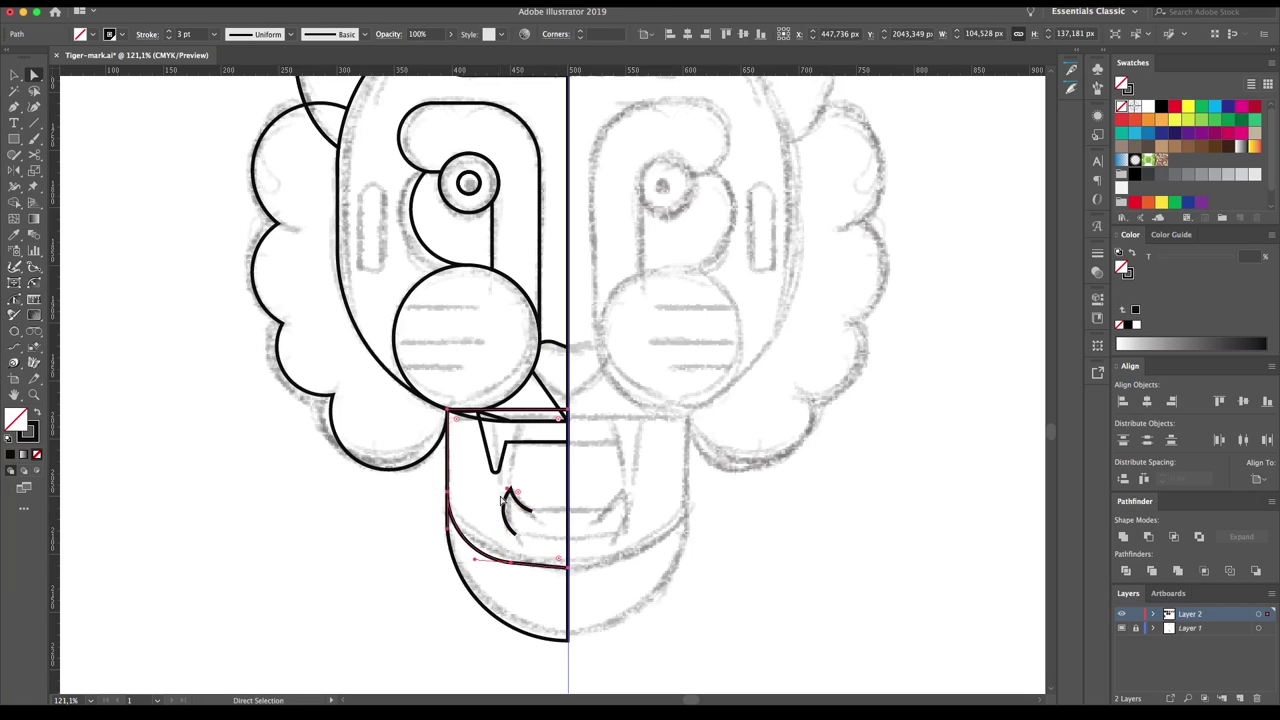
- Extend the crescent lip shape with the Pen tool to the centre line
{"action": "key", "text": "p"}
{"action": "left_click", "coordinate": [567, 510]}
{"action": "left_click", "coordinate": [567, 535]}
{"action": "key", "text": "v"}
{"action": "left_click", "coordinate": [605, 543]}
- Merge the nose triangle with the cheek circle using Shape Builder
{"action": "left_click_drag", "start_coordinate": [605, 543], "coordinate": [257, 634]}
{"action": "key", "text": "shift+m"}
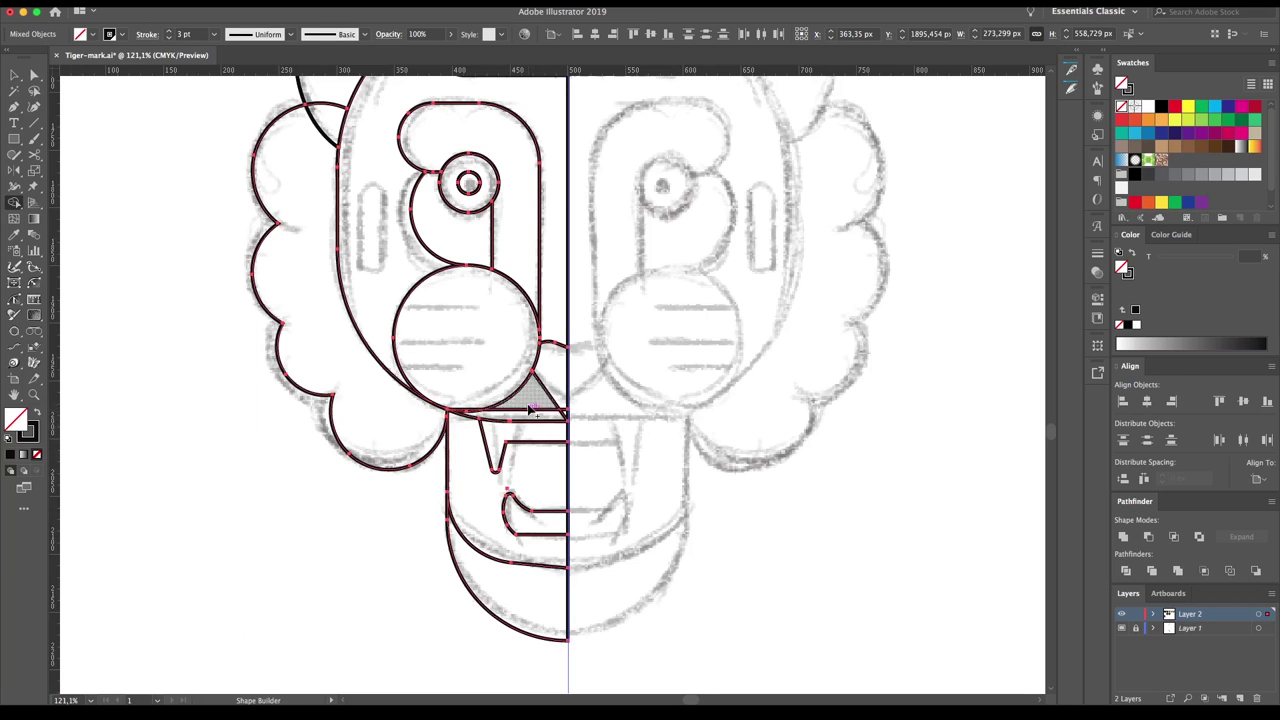
{"action": "left_click_drag", "start_coordinate": [440, 300], "coordinate": [530, 405]}
{"action": "key", "text": "a"}
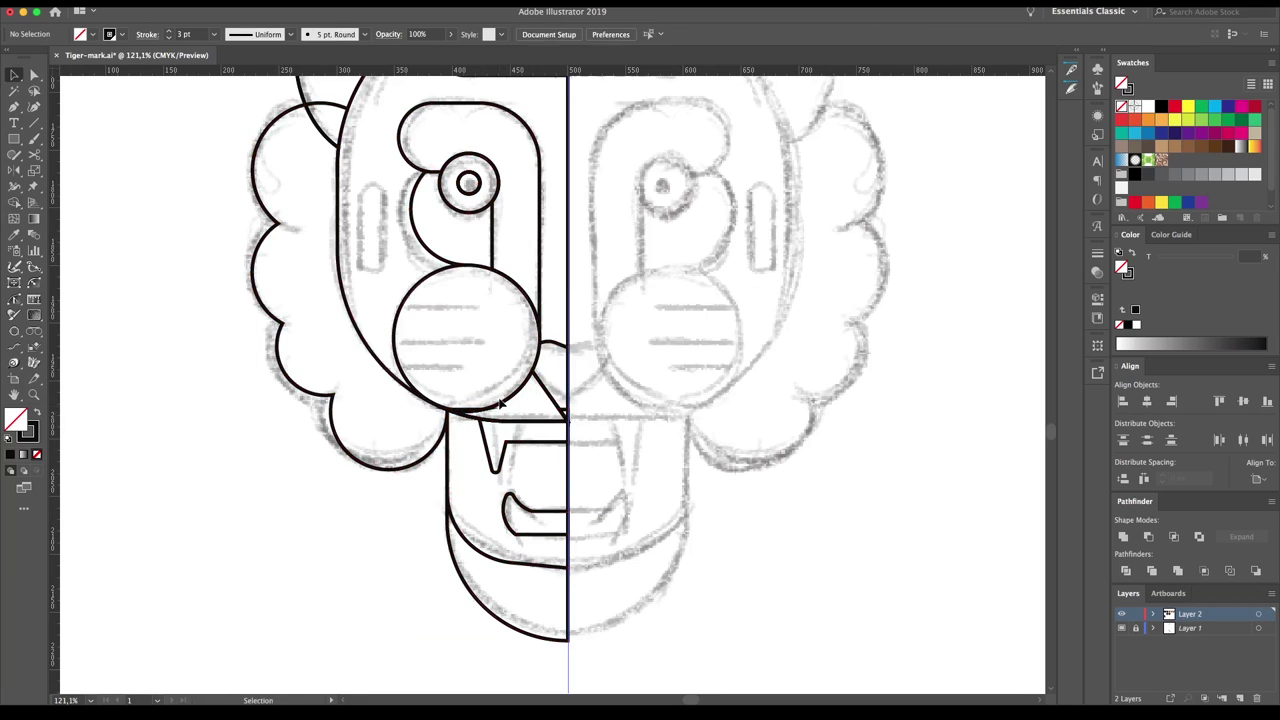
{"action": "left_click", "coordinate": [468, 394]}
{"action": "scroll", "coordinate": [468, 394], "scroll_direction": "up", "scroll_amount": 5}
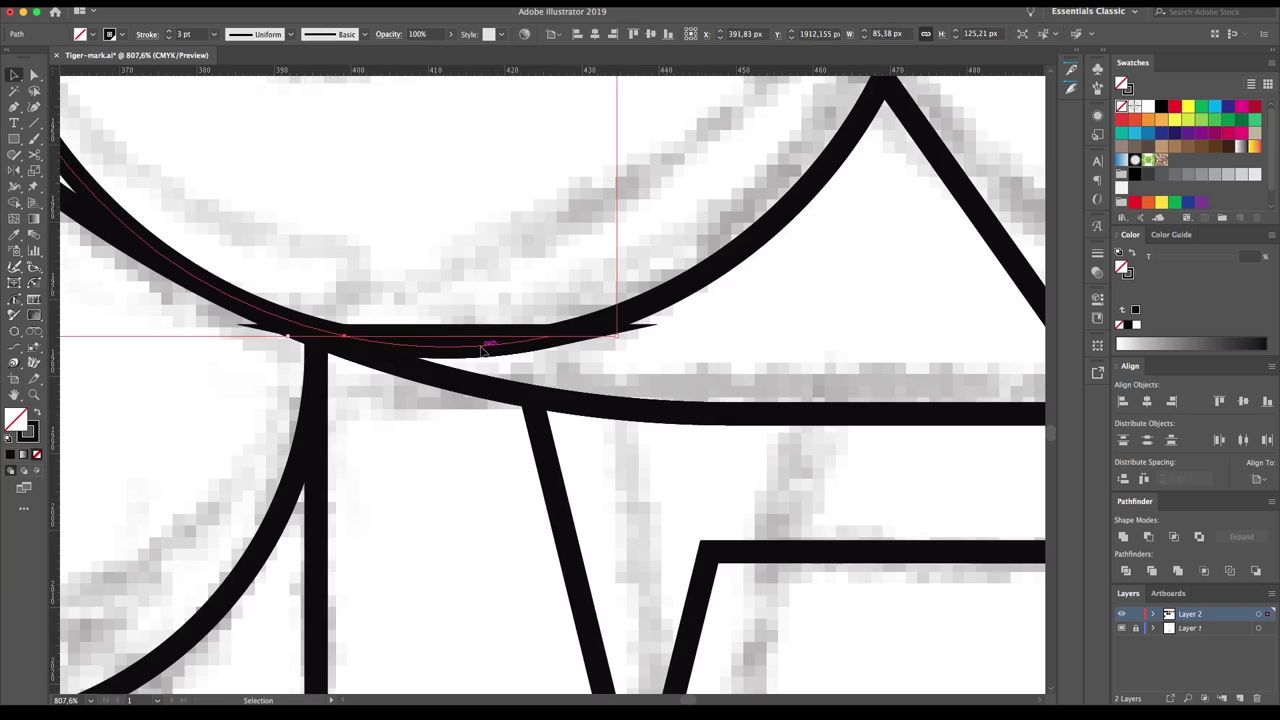
{"action": "scroll", "coordinate": [504, 400], "scroll_direction": "down", "scroll_amount": 4}
{"action": "scroll", "coordinate": [504, 400], "scroll_direction": "down", "scroll_amount": 4}
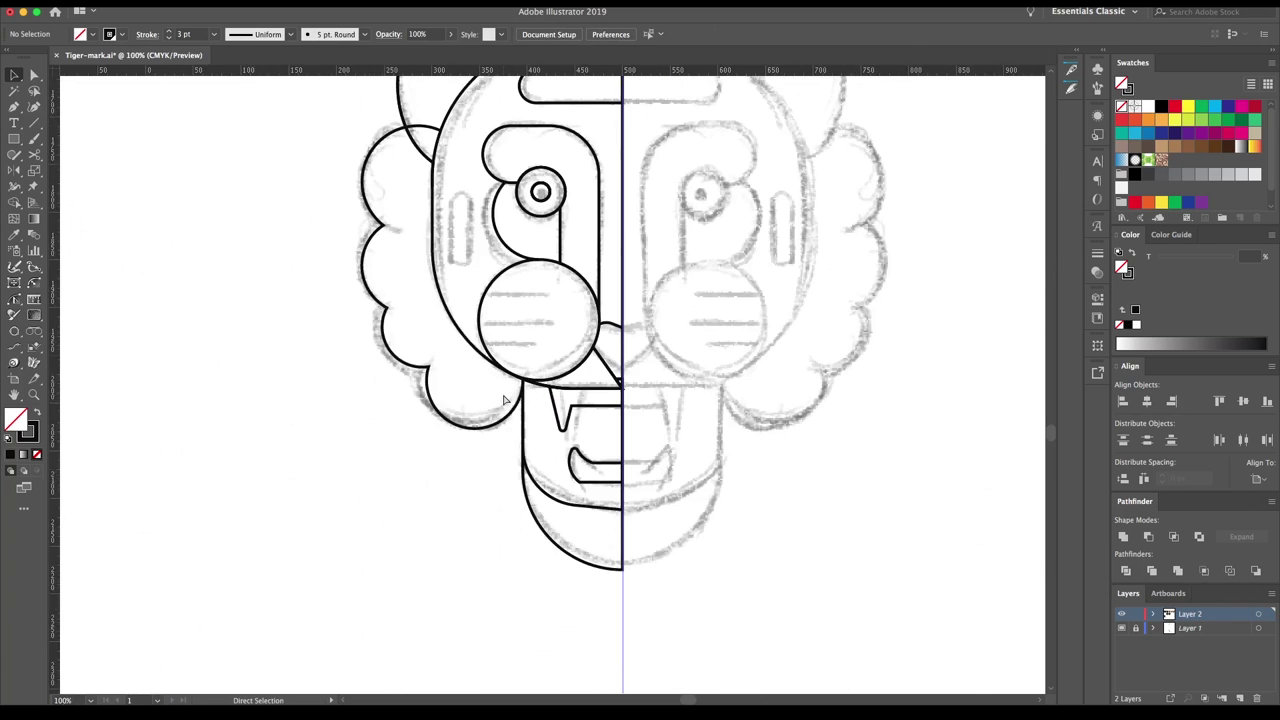
- Give all left-half strokes rounded joins and check the cheek junction anchor
{"action": "key", "text": "v"}
{"action": "key", "text": "ctrl+a"}
{"action": "left_click", "coordinate": [993, 303]}
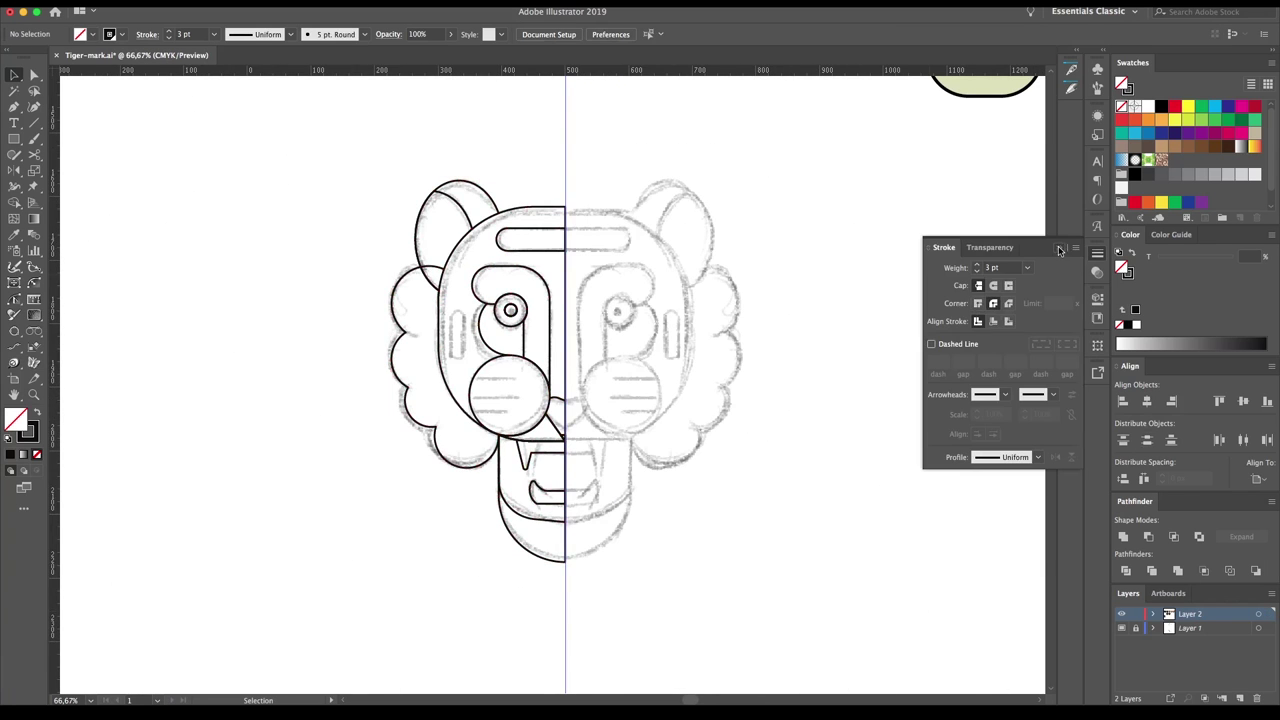
{"action": "key", "text": "a"}
{"action": "scroll", "coordinate": [351, 583], "scroll_direction": "up", "scroll_amount": 1}
{"action": "scroll", "coordinate": [351, 583], "scroll_direction": "up", "scroll_amount": 1}
{"action": "left_click", "coordinate": [537, 466]}
- Merge the overlapping jaw, face and nose-triangle regions into one shape
{"action": "key", "text": "v"}
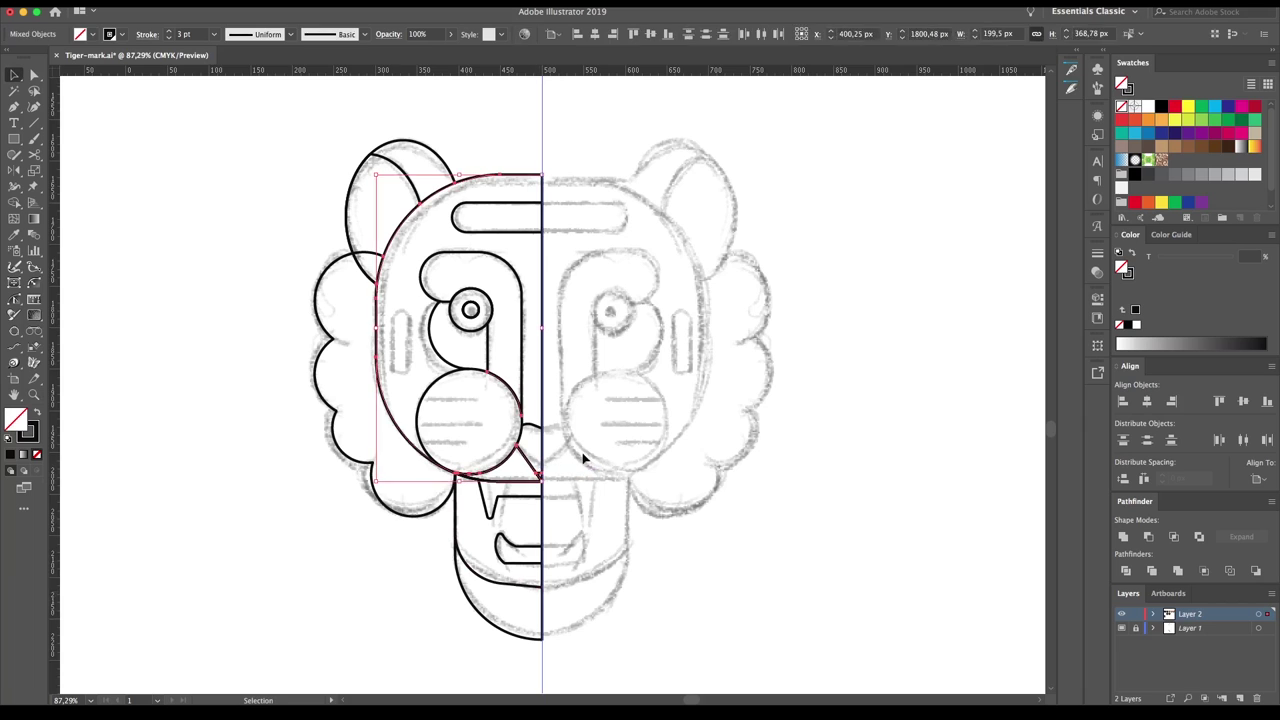
{"action": "left_click", "coordinate": [535, 480]}
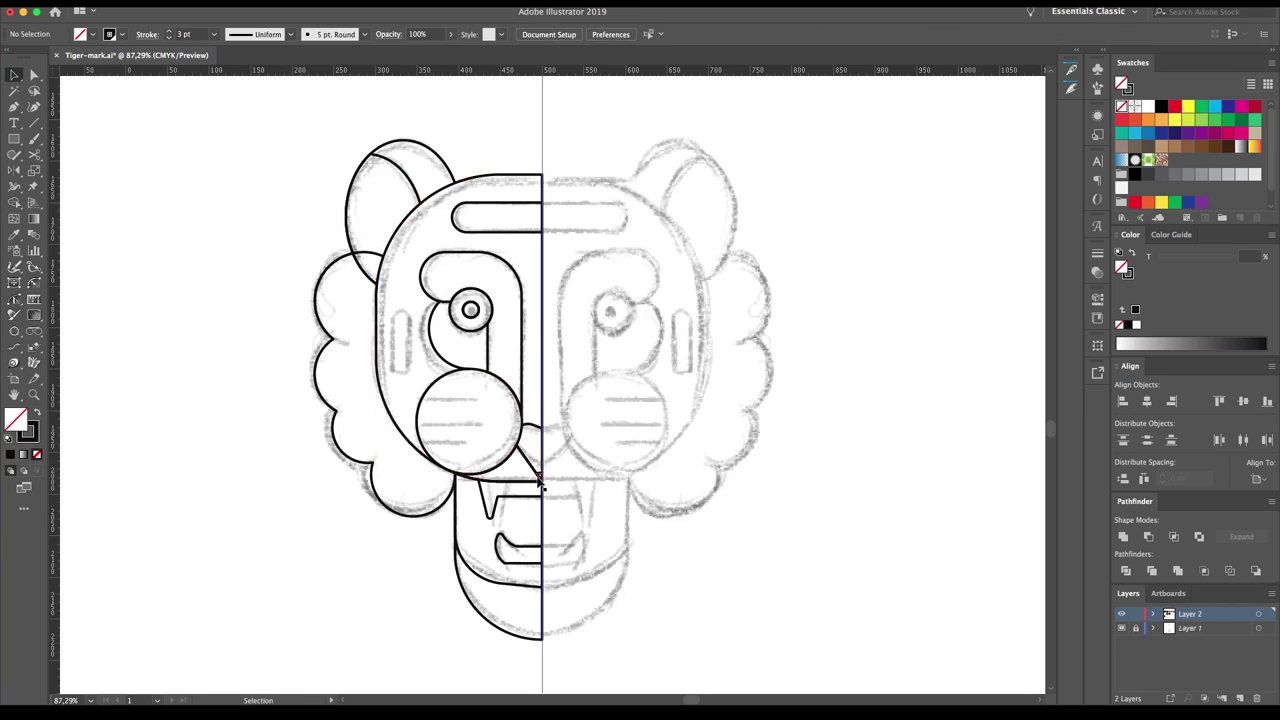
{"action": "left_click", "coordinate": [527, 457], "text": "shift"}
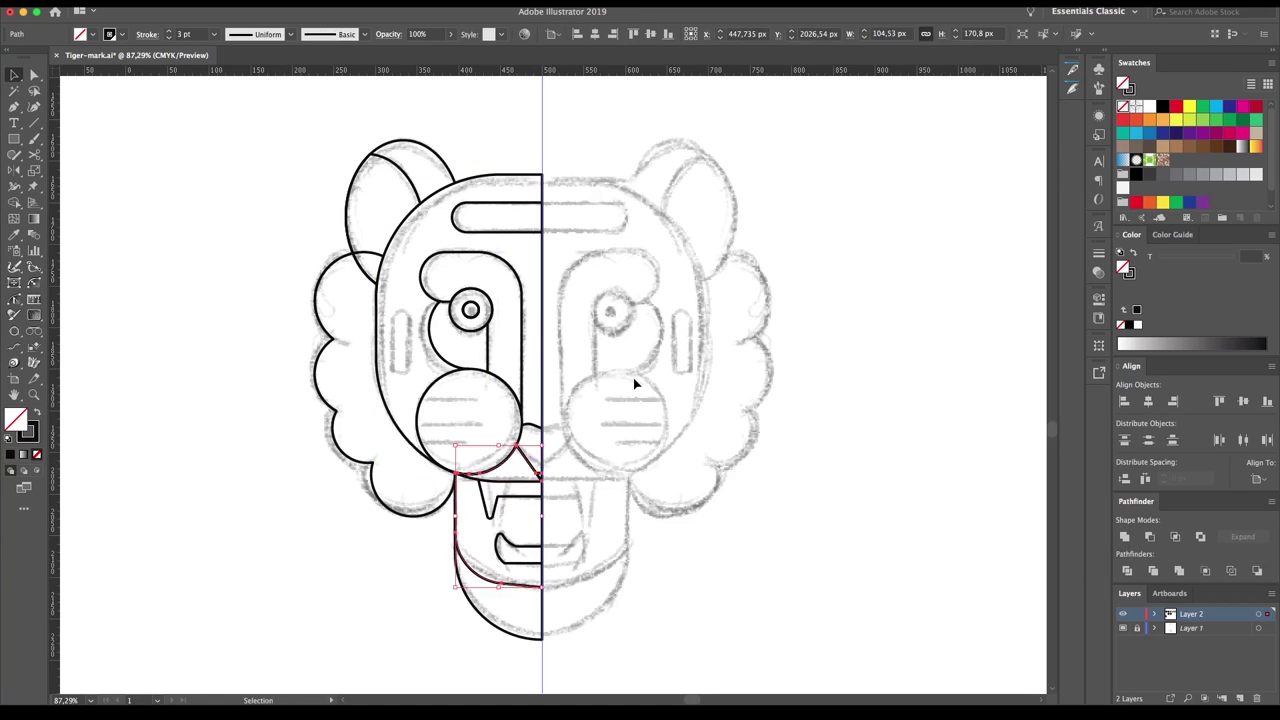
{"action": "left_click_drag", "start_coordinate": [634, 383], "coordinate": [530, 455]}
{"action": "key", "text": "shift+m"}
{"action": "left_click", "coordinate": [601, 467]}
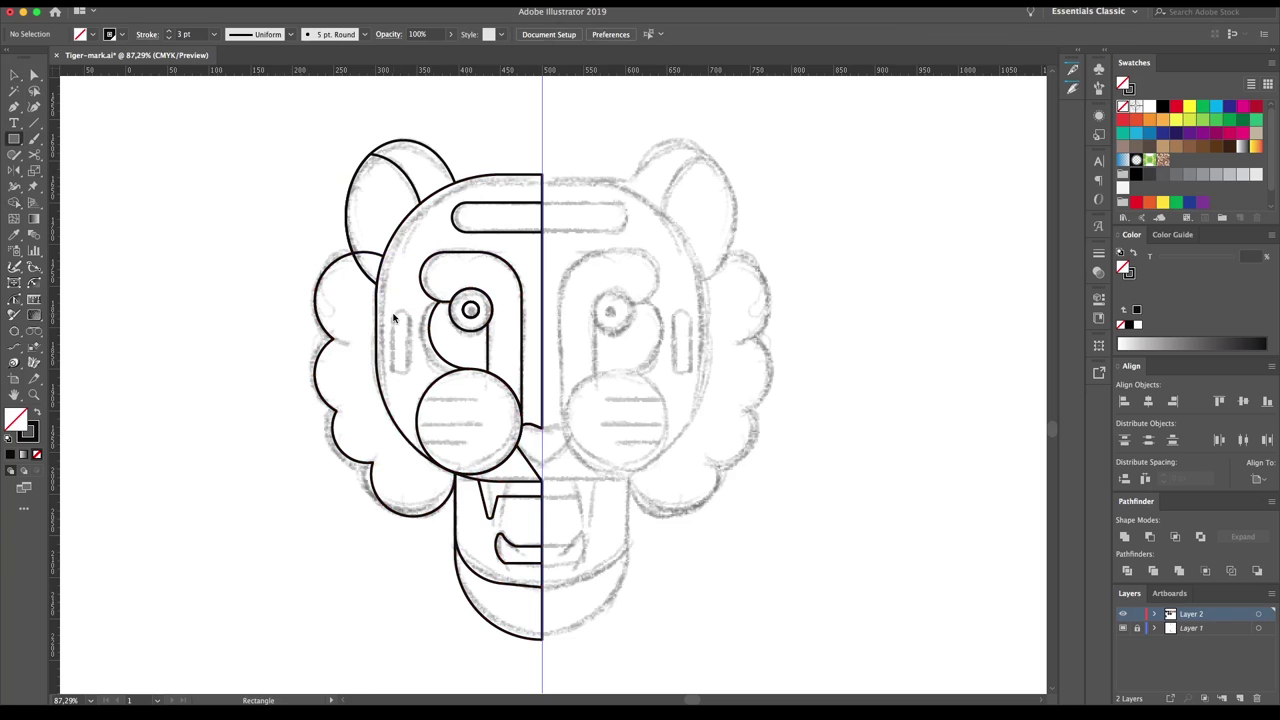
- Add a rounded cheek bar, lower-circle stripes and small dot circles on the mane
{"action": "left_click_drag", "start_coordinate": [403, 369], "coordinate": [408, 374]}
{"action": "key", "text": "a"}
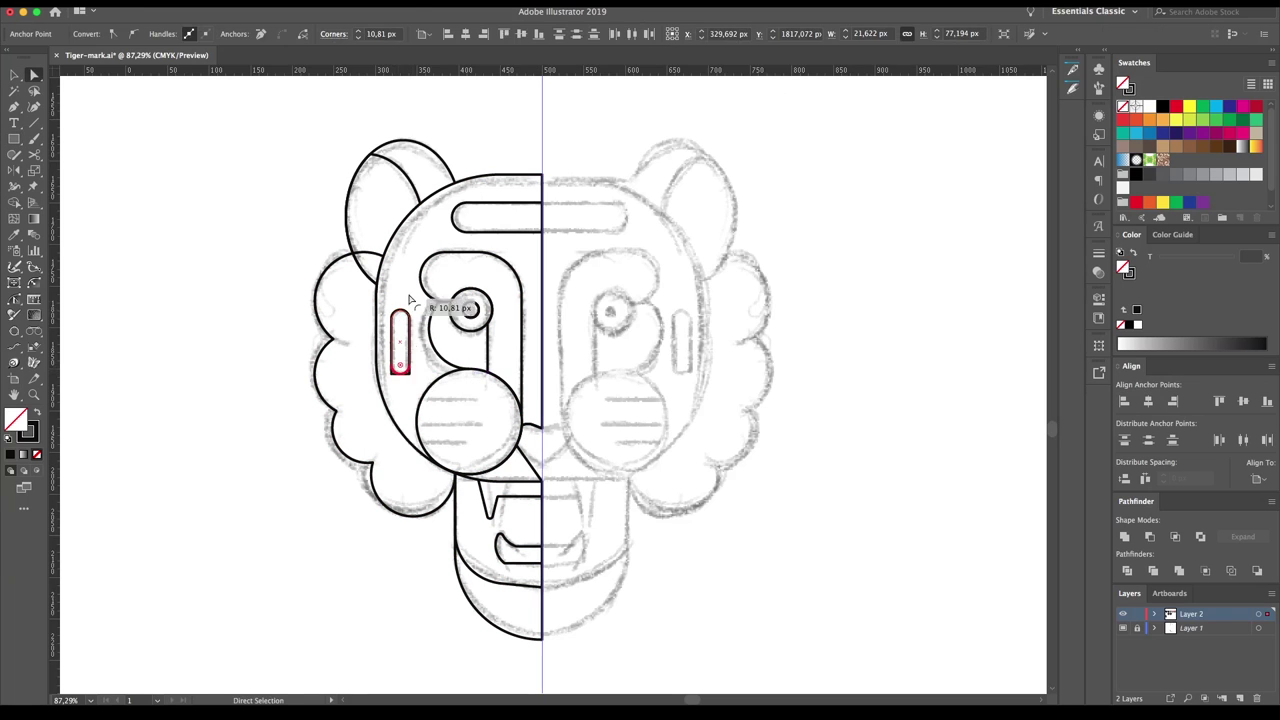
{"action": "left_click", "coordinate": [408, 305]}
{"action": "left_click_drag", "start_coordinate": [473, 404], "coordinate": [482, 405]}
{"action": "key", "text": "v"}
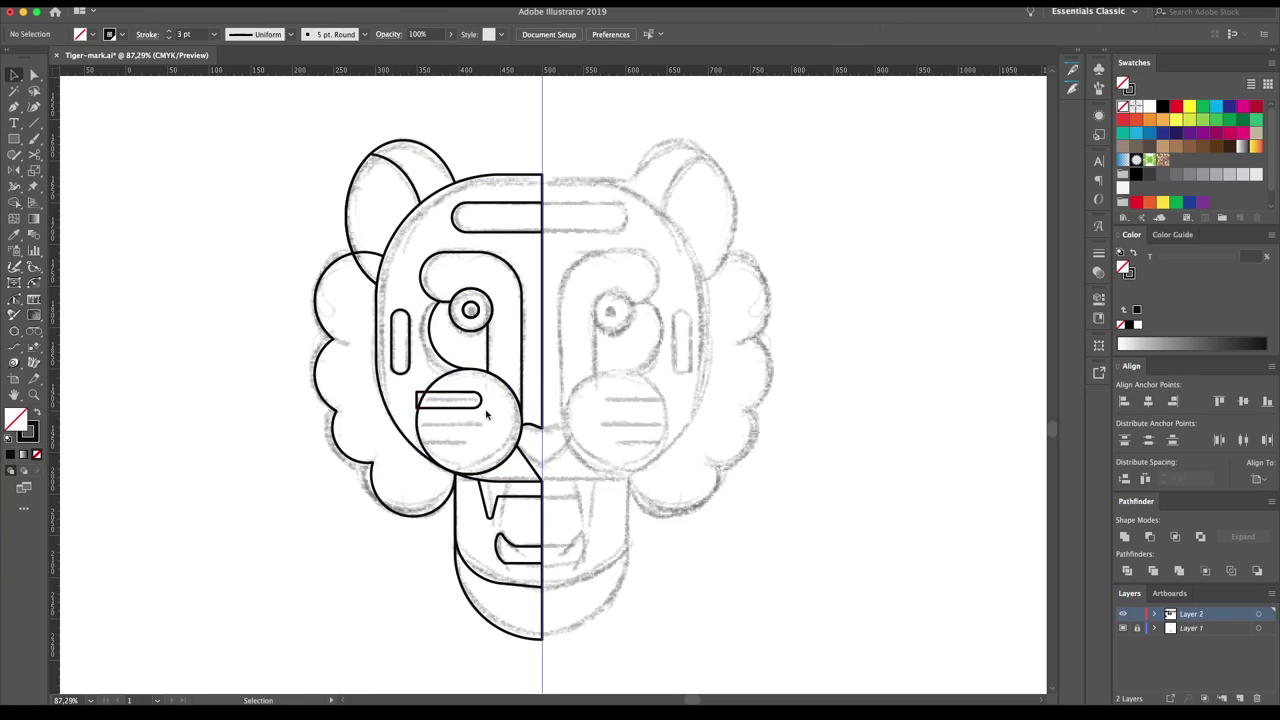
{"action": "left_click_drag", "start_coordinate": [500, 455], "coordinate": [425, 383]}
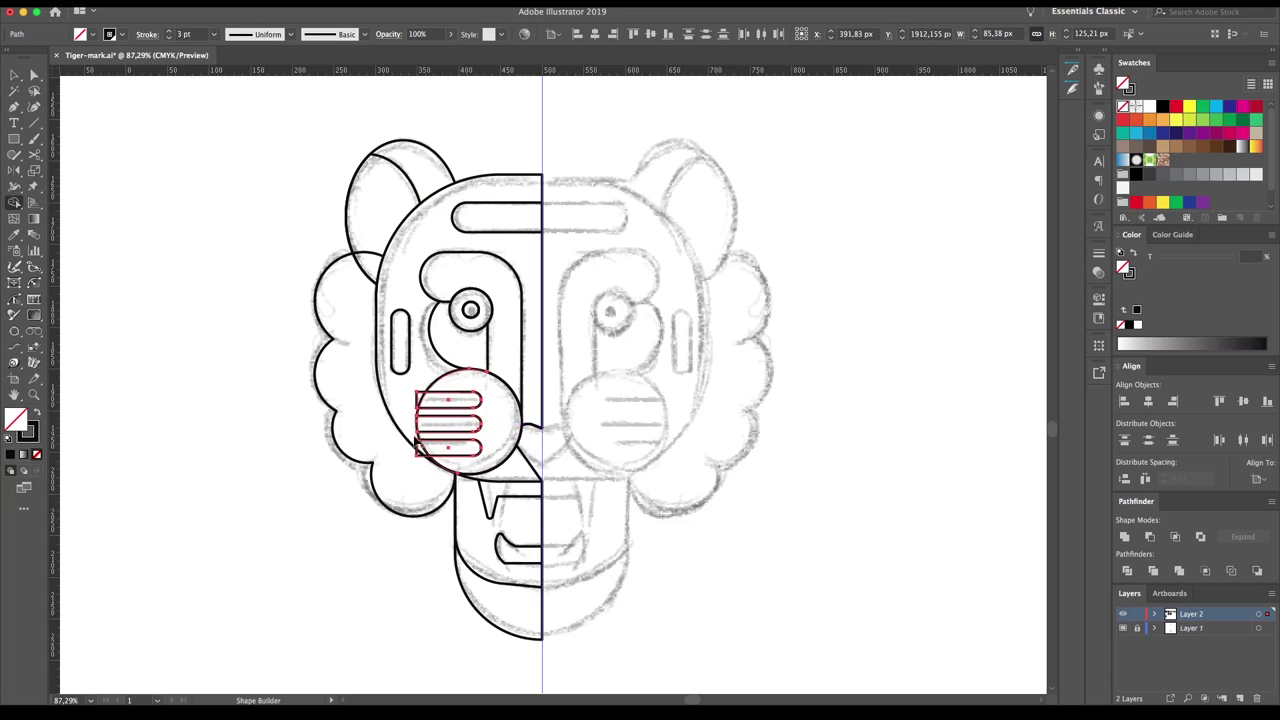
{"action": "left_click", "coordinate": [192, 347]}
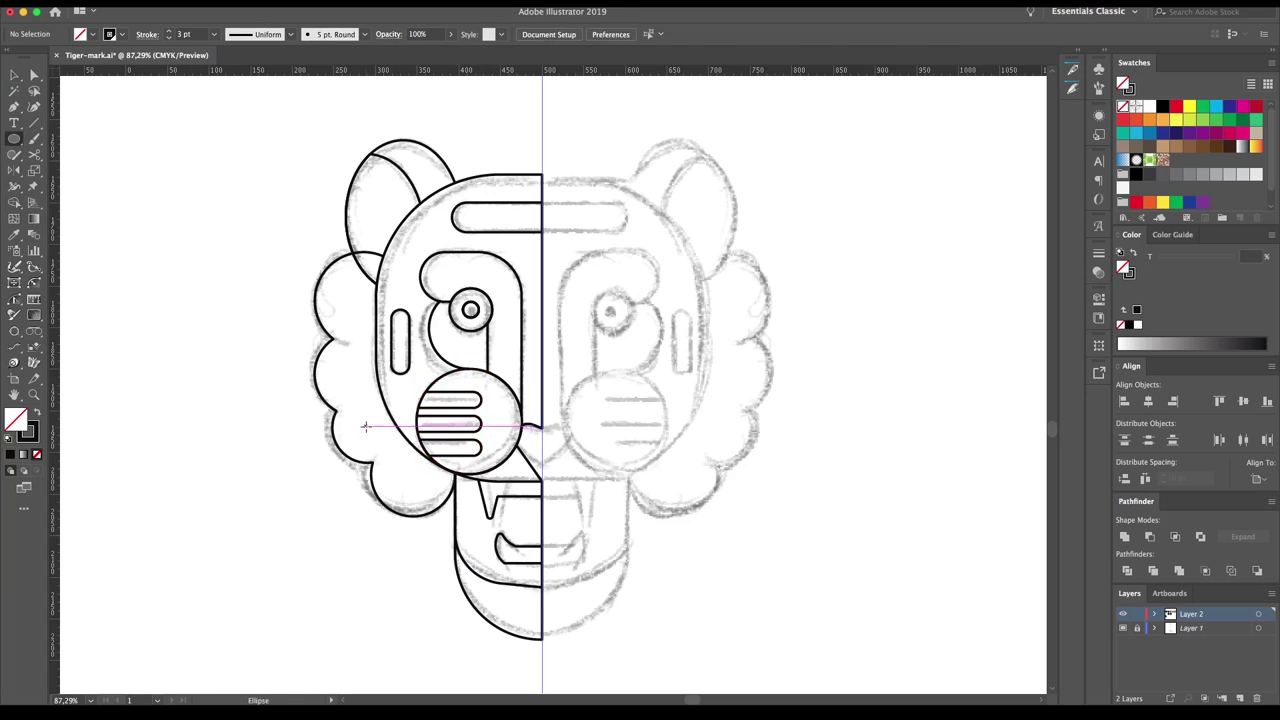
{"action": "left_click_drag", "start_coordinate": [367, 426], "coordinate": [421, 483]}
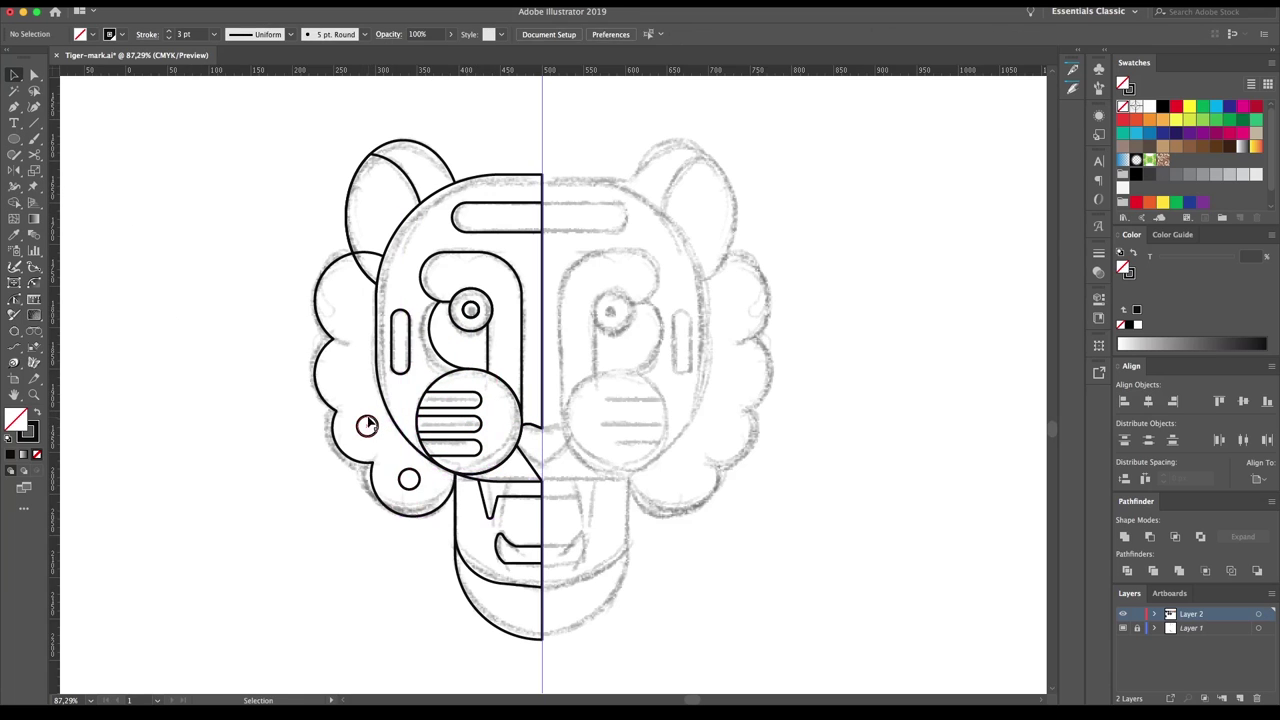
- Merge the mane, ear and head circle, then mirror the left half into a full face
{"action": "left_click_drag", "start_coordinate": [380, 288], "coordinate": [381, 290]}
{"action": "key", "text": "shift+m"}
{"action": "left_click_drag", "start_coordinate": [818, 136], "coordinate": [266, 668]}
{"action": "left_click", "coordinate": [832, 340]}
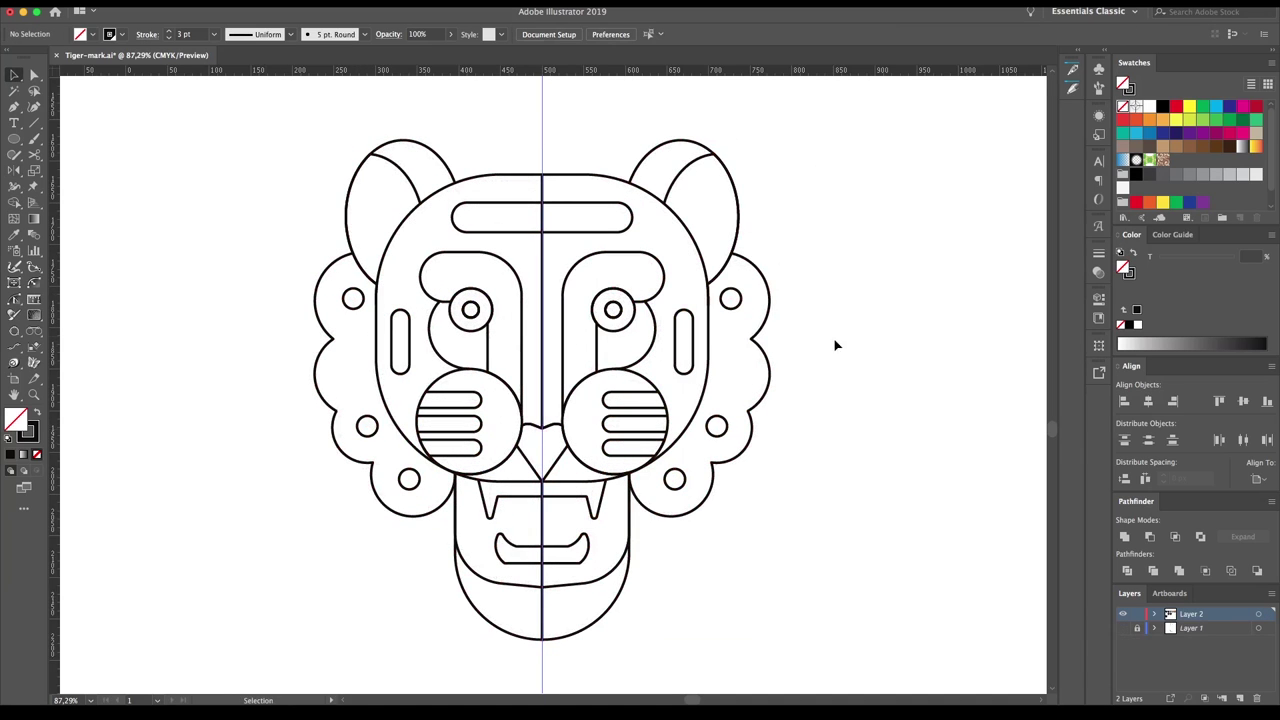
{"action": "key", "text": "ctrl+minus"}
{"action": "key", "text": "ctrl+minus"}
{"action": "mouse_move", "coordinate": [157, 686]}
{"action": "left_mouse_down"}
{"action": "mouse_move", "coordinate": [220, 408]}
{"action": "mouse_move", "coordinate": [533, 408]}
{"action": "left_mouse_up"}
- Merge the duplicate's jaw and face halves so the centre seams disappear
{"action": "left_click", "coordinate": [610, 540]}
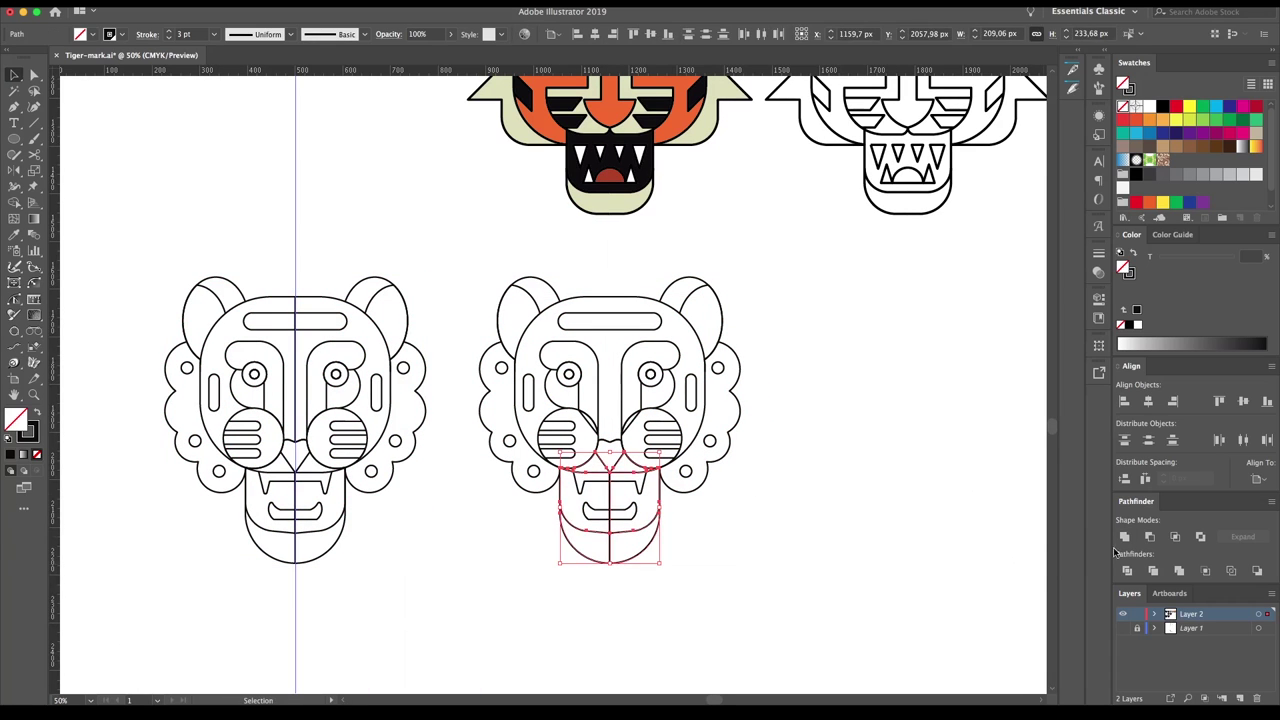
{"action": "left_click", "coordinate": [600, 498]}
{"action": "key", "text": "v"}
{"action": "left_click", "coordinate": [620, 497]}
{"action": "left_click", "coordinate": [588, 432]}
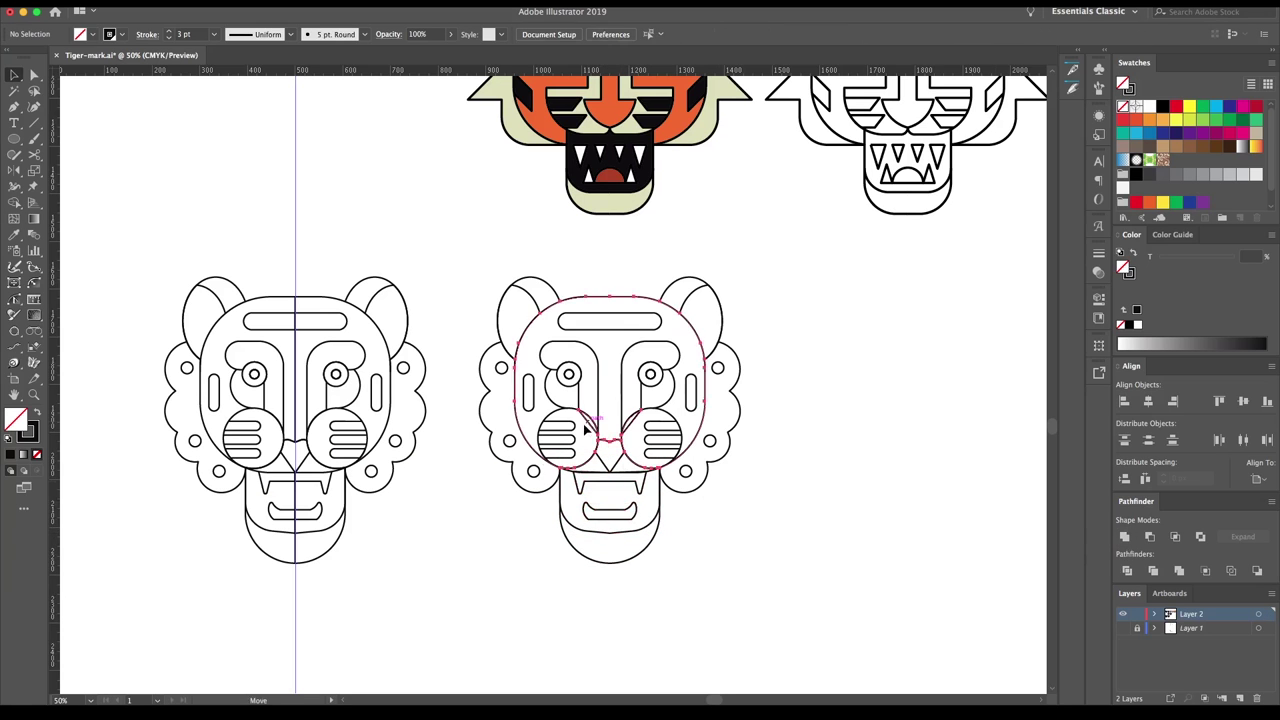
{"action": "scroll", "coordinate": [605, 385], "scroll_direction": "up", "scroll_amount": 3}
{"action": "right_click", "coordinate": [605, 385]}
{"action": "key", "text": "Escape"}
{"action": "key", "text": "ctrl+a"}
{"action": "key", "text": "shift+m"}
{"action": "key", "text": "shift+ctrl+a"}
- Duplicate the merged tiger to the right and set its outlines to 6 pt
{"action": "key", "text": "ctrl+minus"}
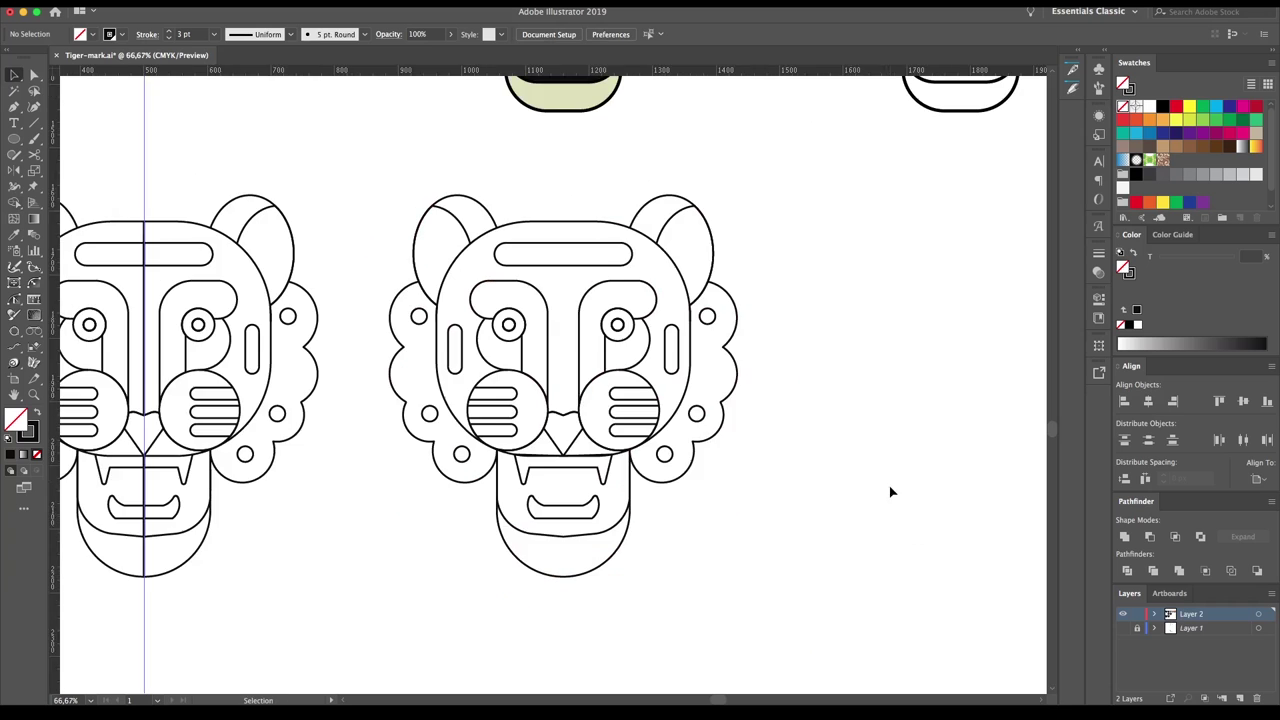
{"action": "key", "text": "v"}
{"action": "left_click_drag", "start_coordinate": [891, 491], "coordinate": [375, 627]}
{"action": "scroll", "coordinate": [270, 445], "scroll_direction": "right", "scroll_amount": 5}
{"action": "left_click_drag", "start_coordinate": [270, 445], "coordinate": [676, 445], "text": "alt"}
{"action": "left_click", "coordinate": [170, 31]}
{"action": "left_click", "coordinate": [170, 31]}
{"action": "left_click", "coordinate": [170, 31]}
{"action": "left_click", "coordinate": [170, 38]}
{"action": "left_click", "coordinate": [170, 38]}
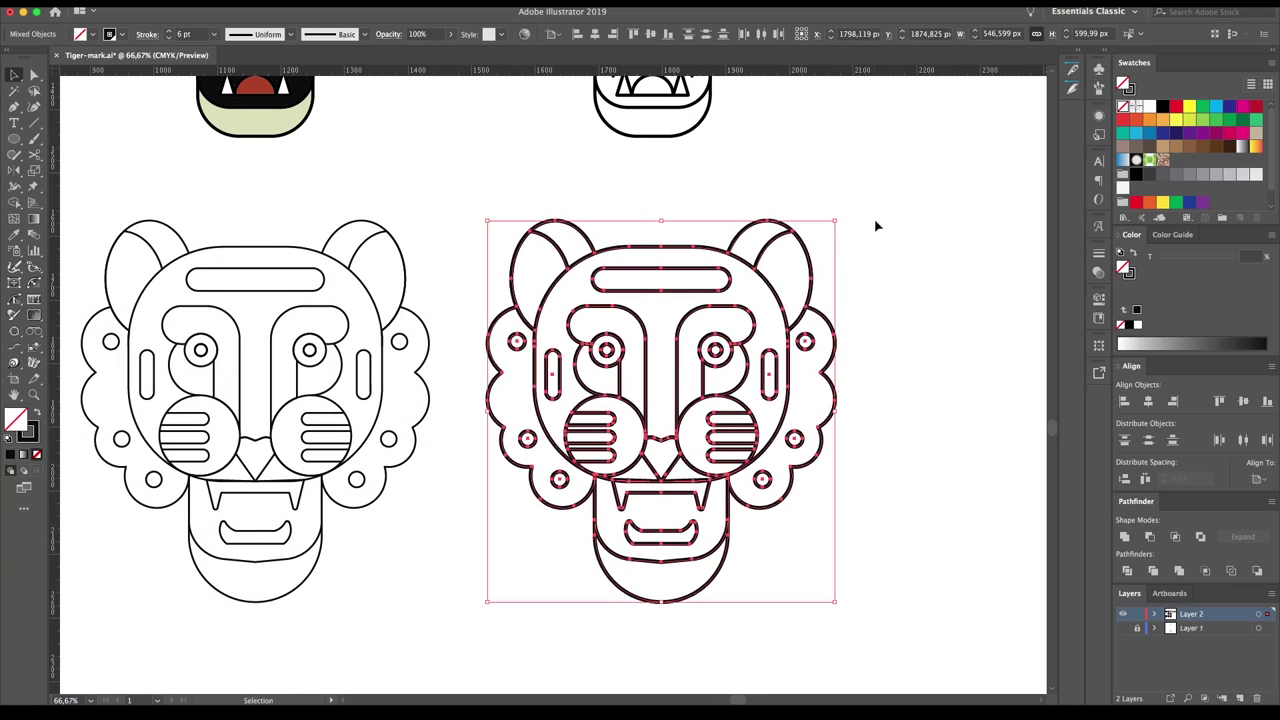
- Live-paint the face orange, both eye areas dark brown and the left cheek cream
{"action": "left_click_drag", "start_coordinate": [14, 202], "coordinate": [100, 204]}
{"action": "scroll", "coordinate": [794, 194], "scroll_direction": "down", "scroll_amount": 2}
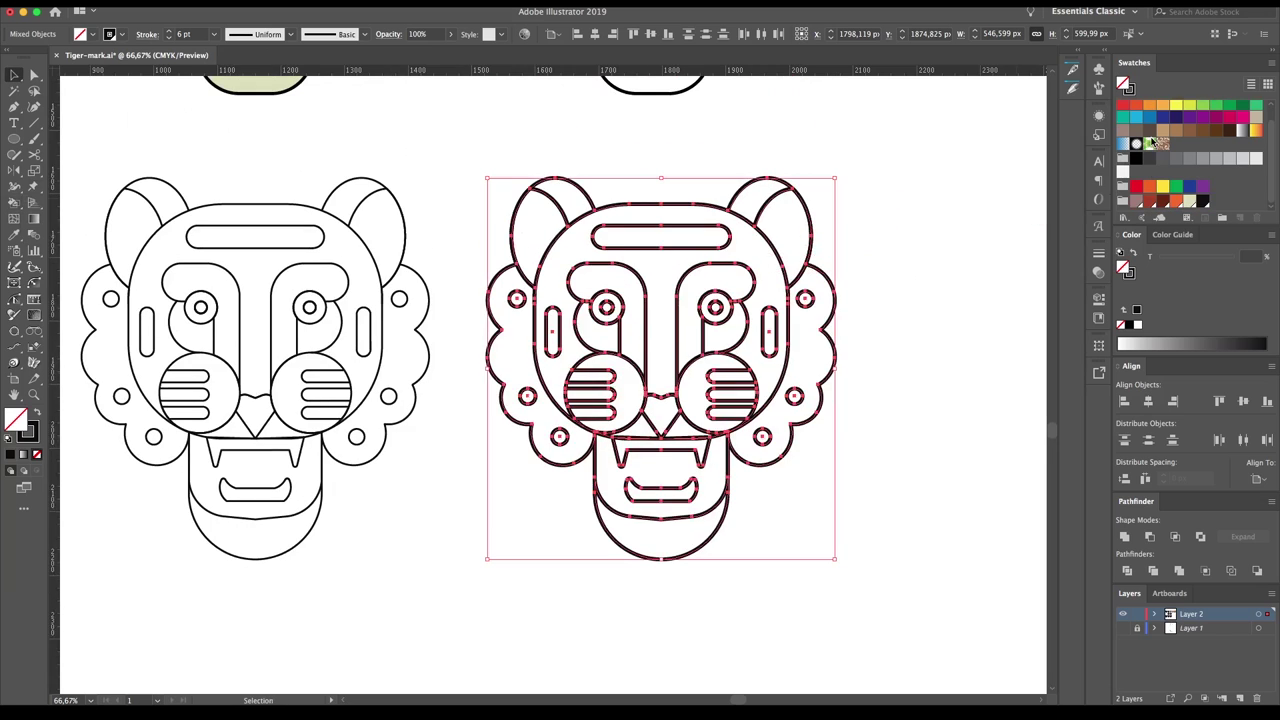
{"action": "left_click", "coordinate": [1177, 203]}
{"action": "left_click", "coordinate": [663, 252]}
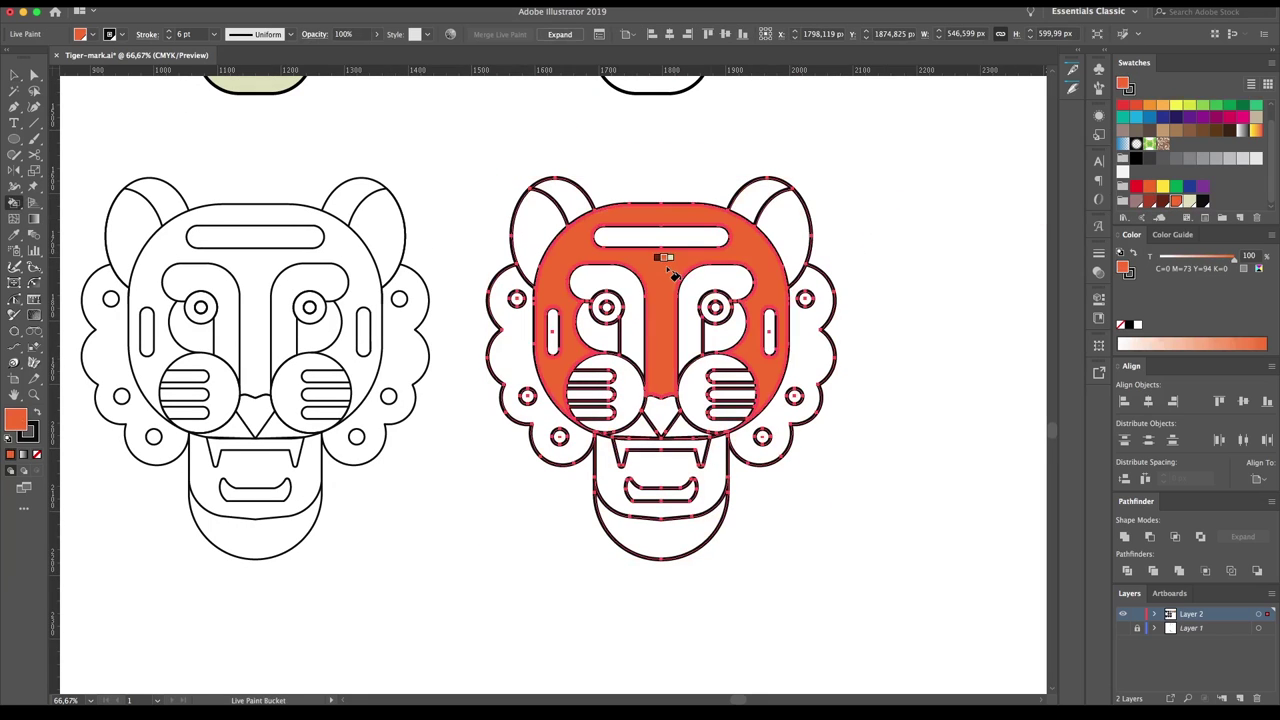
{"action": "key", "text": "Left"}
{"action": "key", "text": "Left"}
{"action": "left_click", "coordinate": [733, 278]}
{"action": "left_click", "coordinate": [621, 283]}
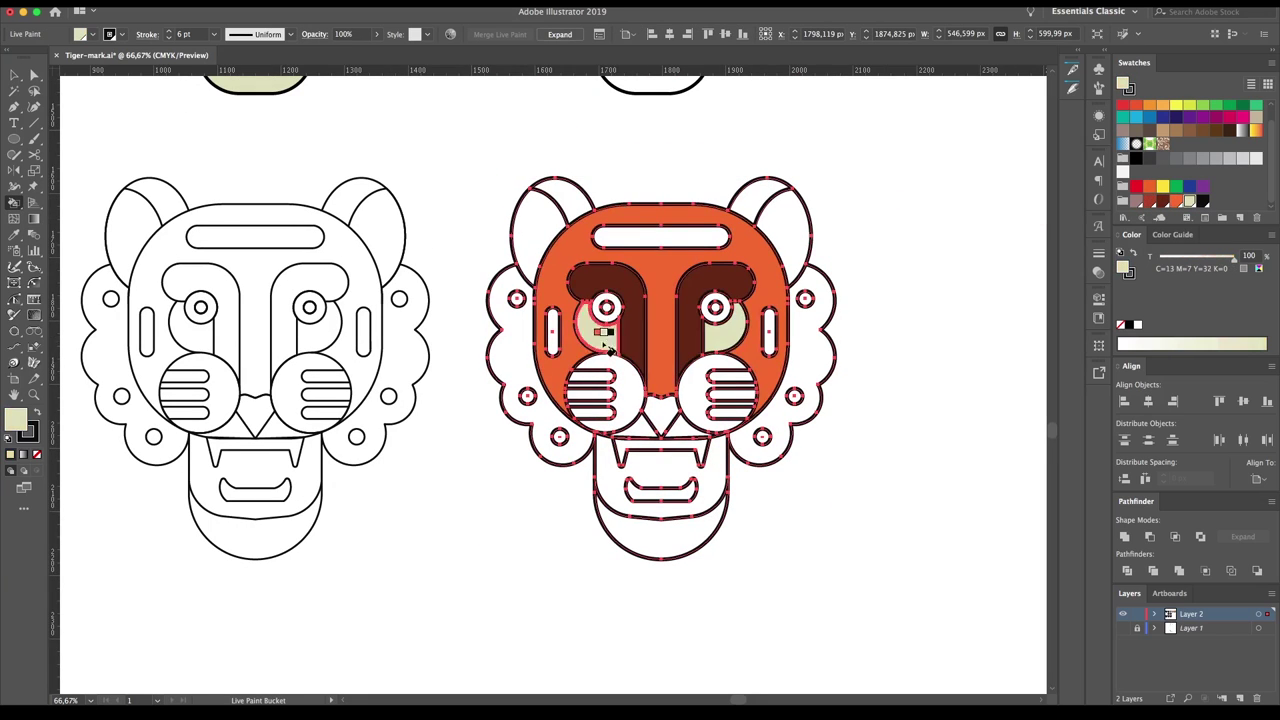
{"action": "left_click", "coordinate": [600, 385]}
- Paint the mouth and cheek stripe black, and the outer cheek, ears, chin and mane cream
{"action": "key", "text": "Right"}
{"action": "left_click", "coordinate": [675, 508]}
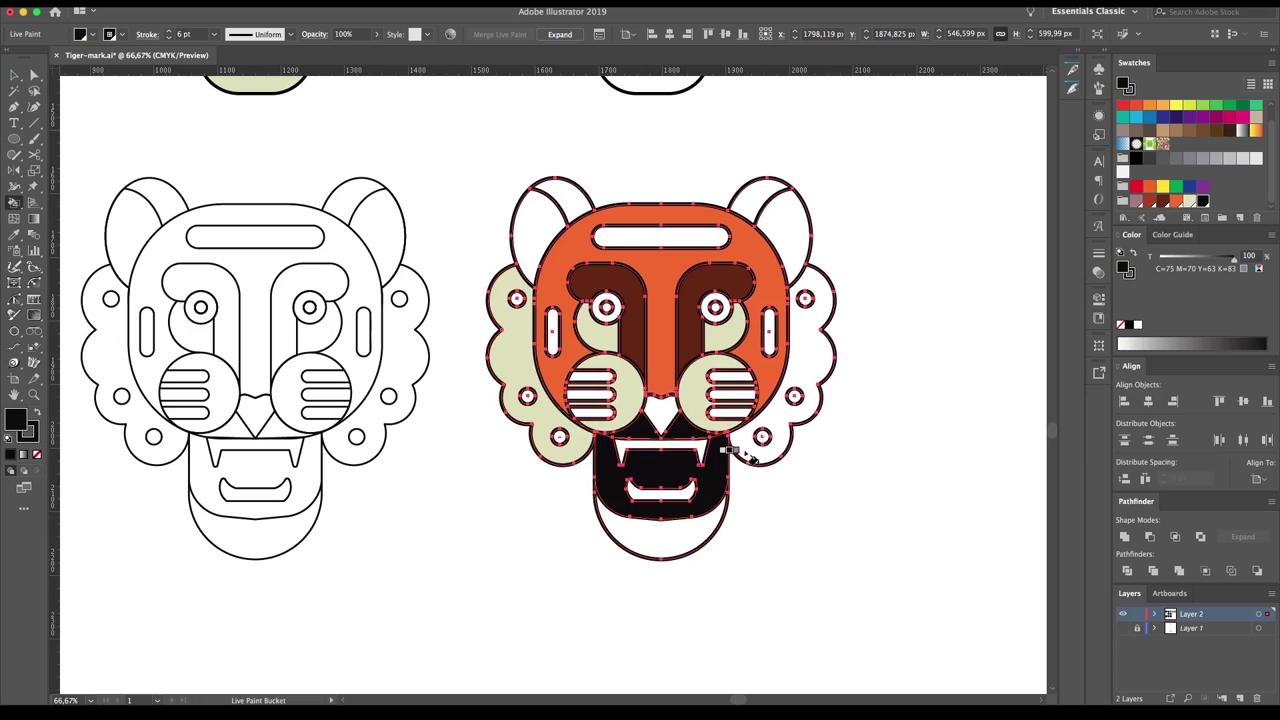
{"action": "key", "text": "Left"}
{"action": "left_click", "coordinate": [752, 456]}
{"action": "left_click", "coordinate": [783, 230]}
{"action": "left_click", "coordinate": [543, 228]}
{"action": "key", "text": "Up"}
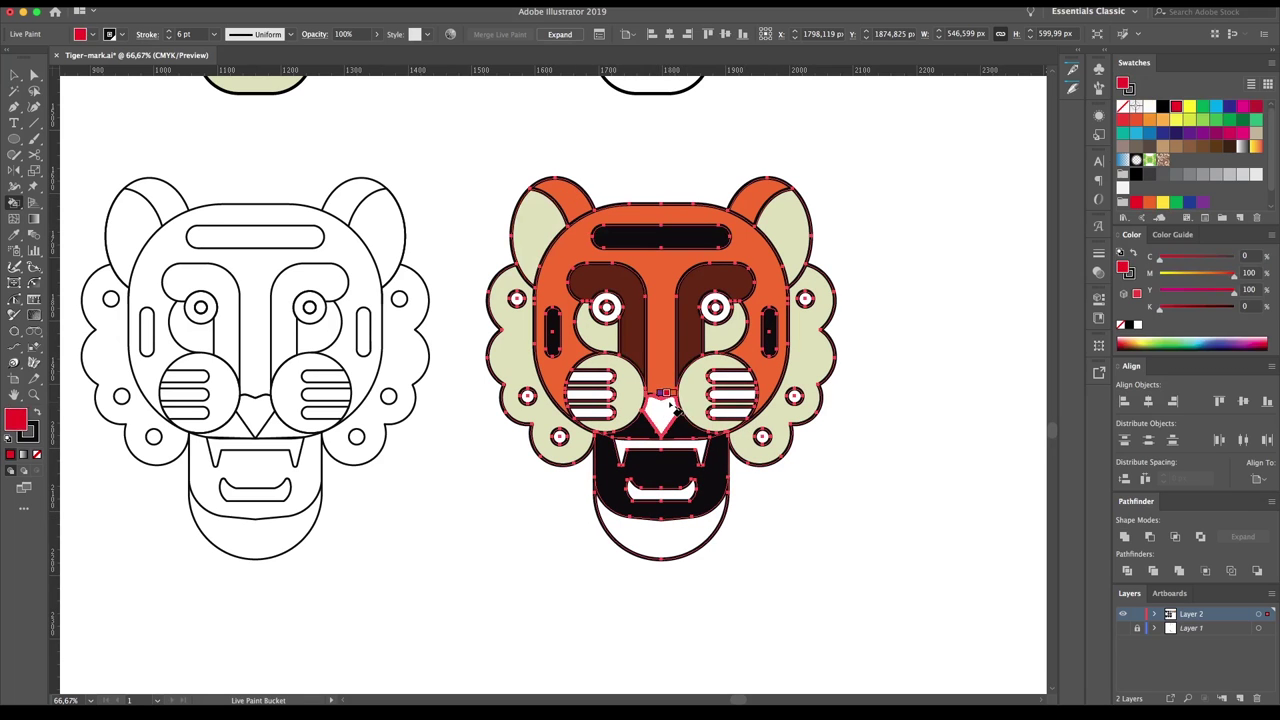
{"action": "key", "text": "Down"}
{"action": "left_click", "coordinate": [730, 378]}
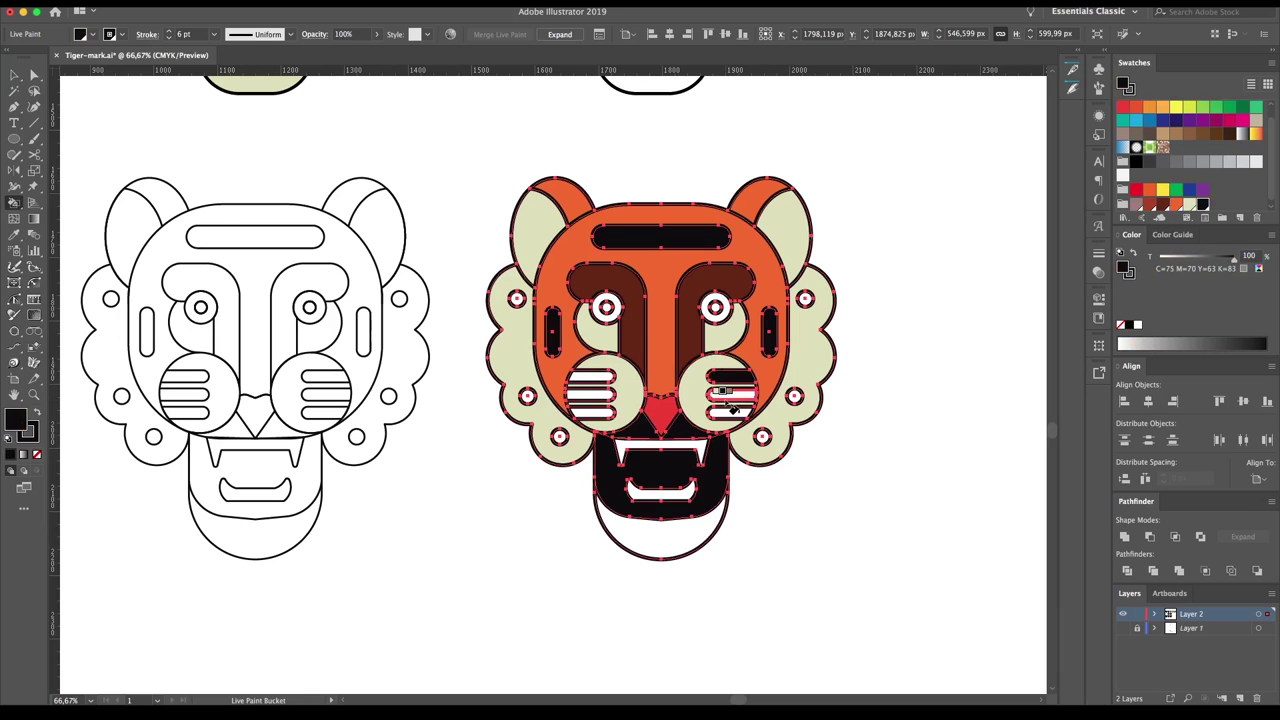
{"action": "key", "text": "Left"}
{"action": "left_click", "coordinate": [657, 533]}
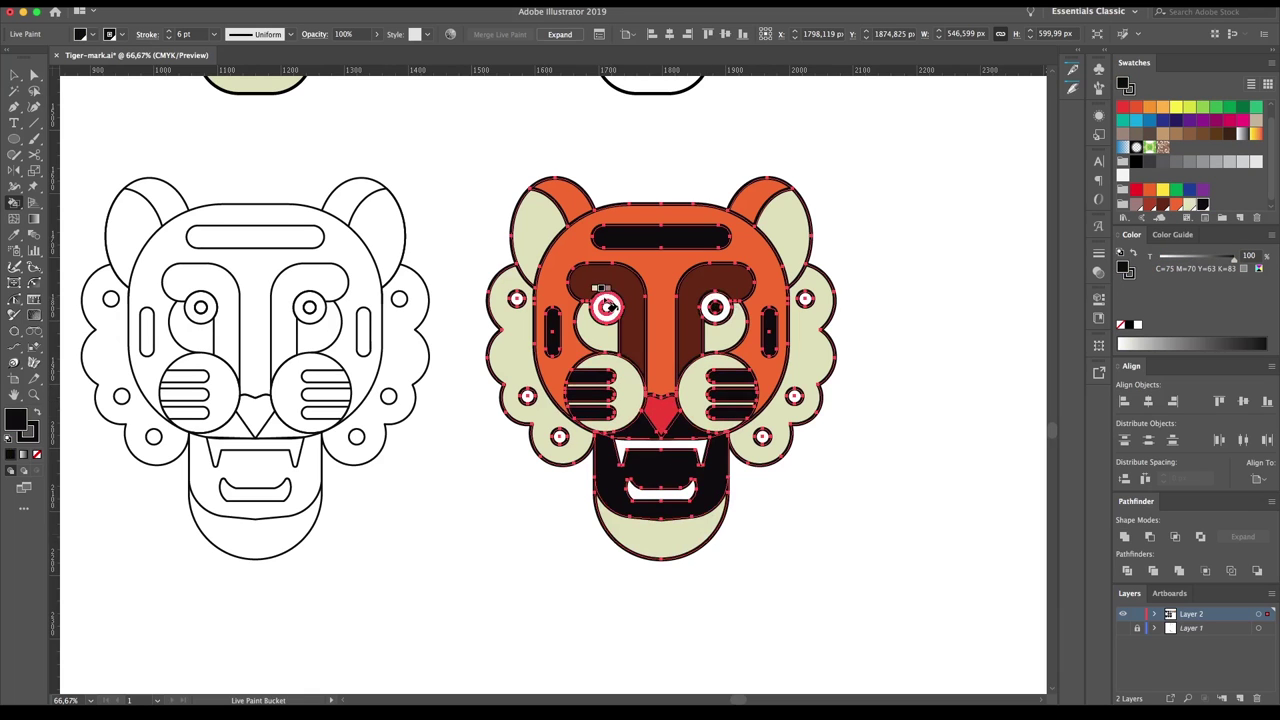
{"action": "left_click", "coordinate": [514, 390]}
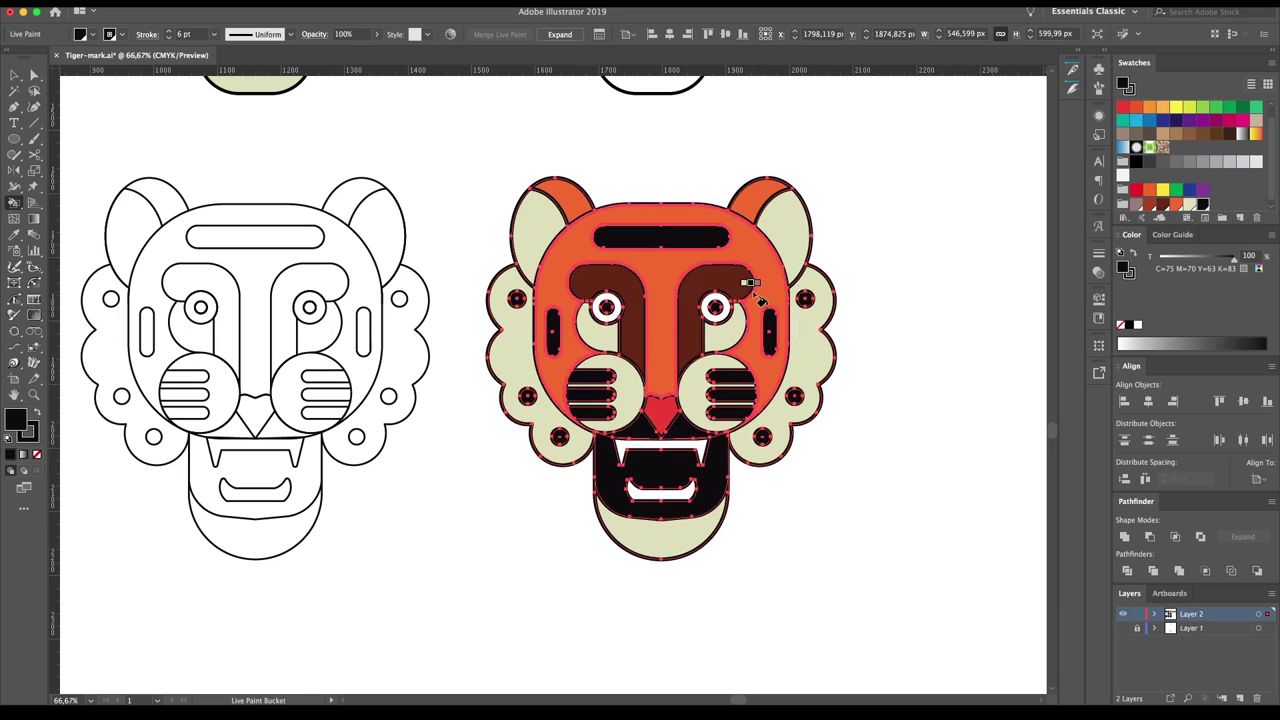
- Pick the yellow swatch, then expand and ungroup the painted tiger
{"action": "key", "text": "Up"}
{"action": "key", "text": "Left"}
{"action": "key", "text": "Left"}
{"action": "key", "text": "Left"}
{"action": "key", "text": "v"}
{"action": "left_click", "coordinate": [165, 3]}
{"action": "left_click", "coordinate": [200, 151]}
{"action": "right_click", "coordinate": [690, 438]}
{"action": "left_click", "coordinate": [735, 441]}
{"action": "left_click", "coordinate": [877, 391]}
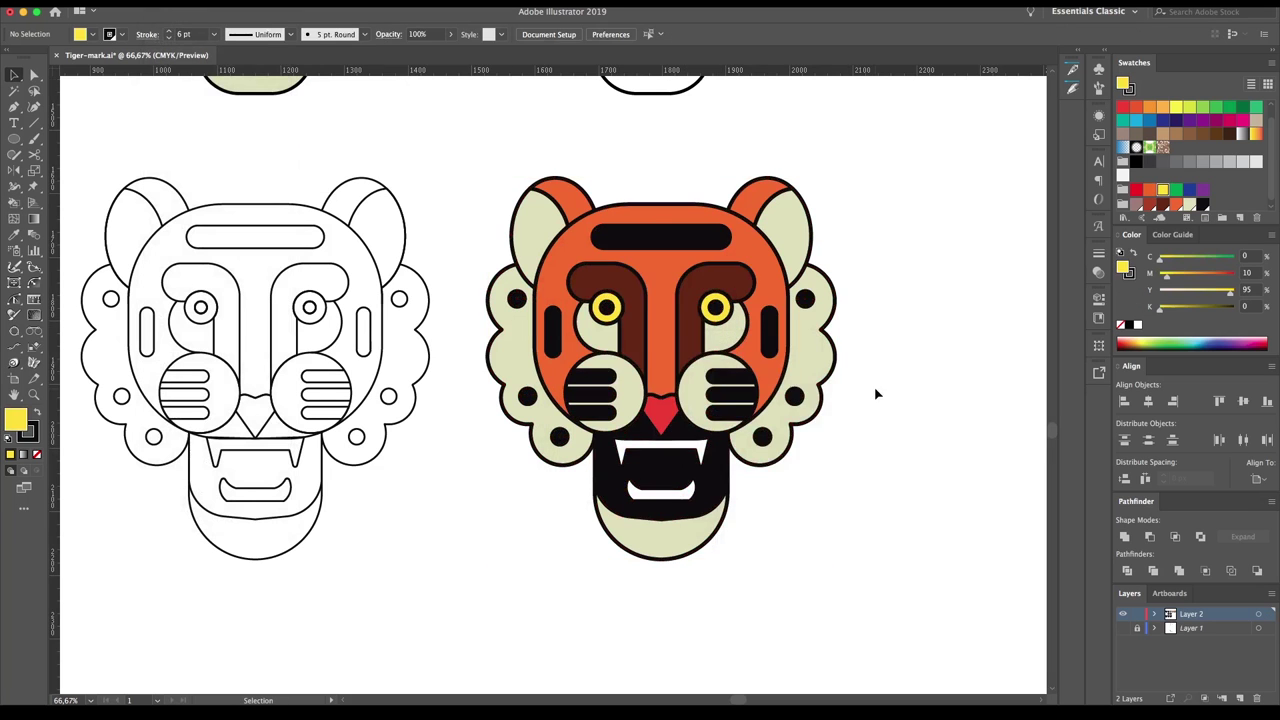
- Duplicate the coloured tiger to the right, undoing a misplaced first attempt
{"action": "key", "text": "super+minus"}
{"action": "left_click_drag", "start_coordinate": [503, 410], "coordinate": [793, 410]}
{"action": "scroll", "coordinate": [793, 410], "scroll_direction": "right", "scroll_amount": 3}
{"action": "key", "text": "a"}
{"action": "left_click_drag", "start_coordinate": [690, 524], "coordinate": [605, 580]}
{"action": "key", "text": "ctrl+z"}
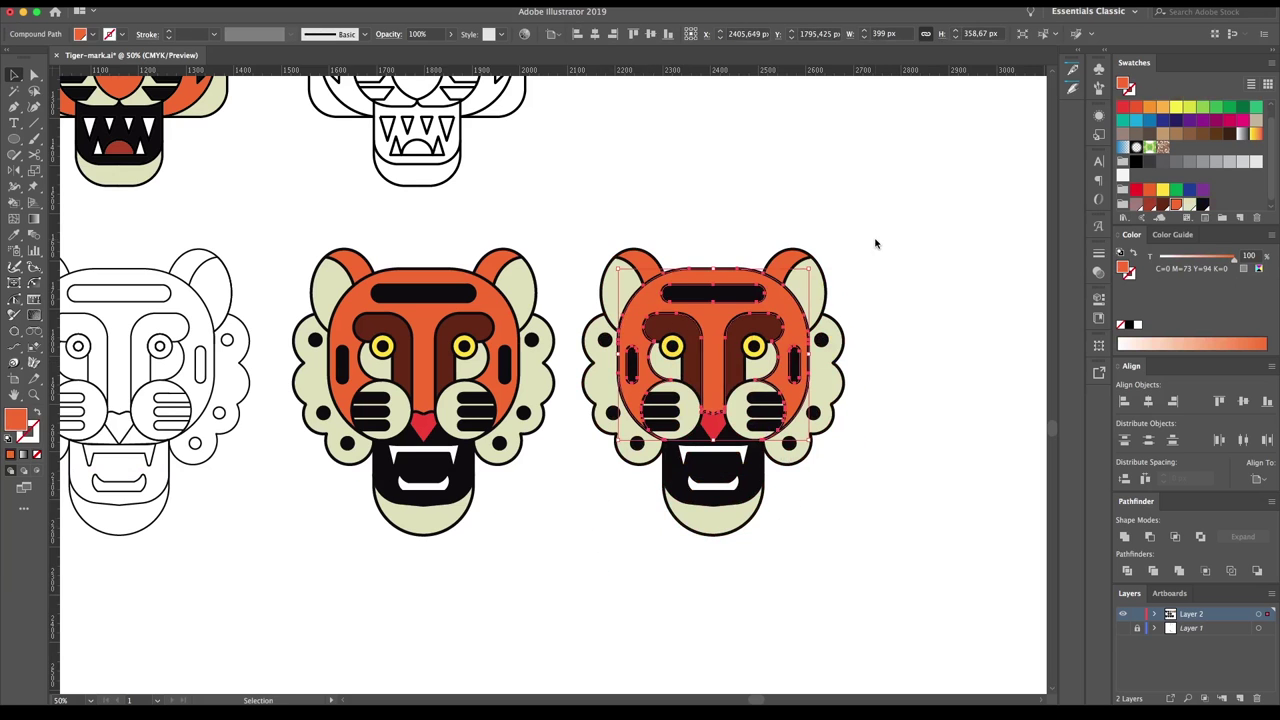
{"action": "key", "text": "ctrl+z"}
{"action": "left_click_drag", "start_coordinate": [557, 354], "coordinate": [714, 354]}
{"action": "left_click_drag", "start_coordinate": [449, 421], "coordinate": [748, 421]}
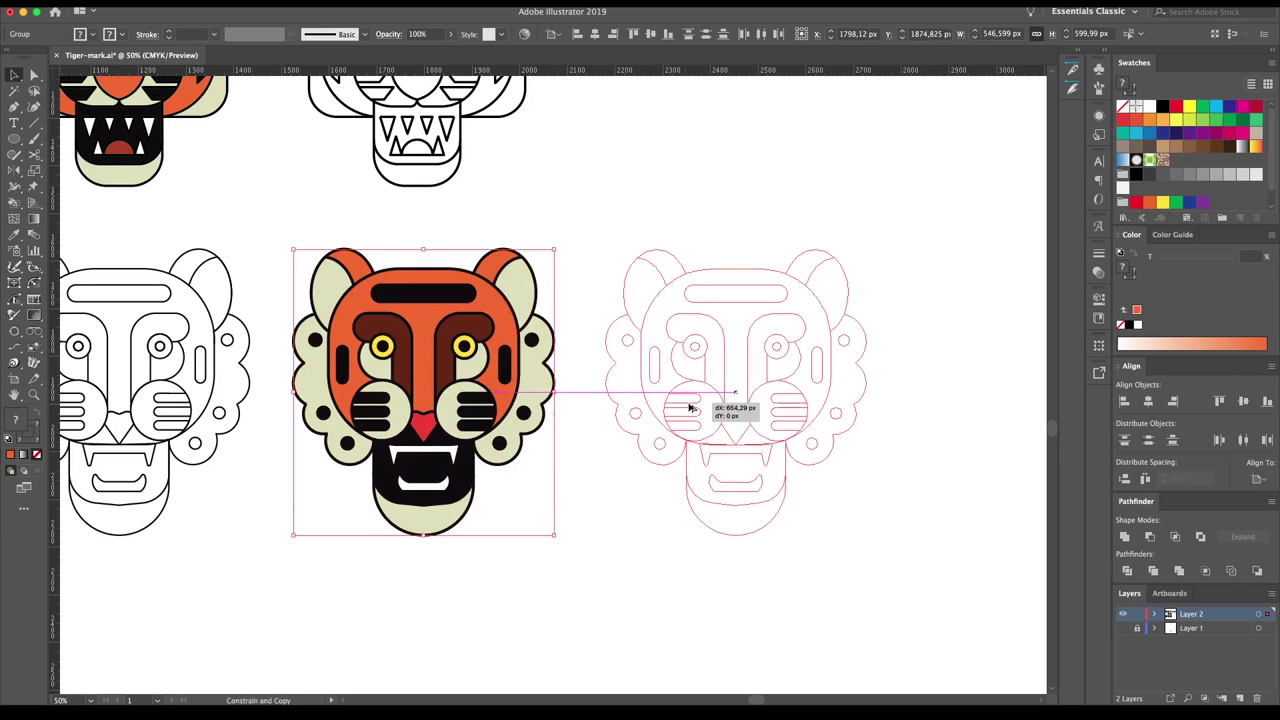
{"action": "left_click", "coordinate": [604, 456]}
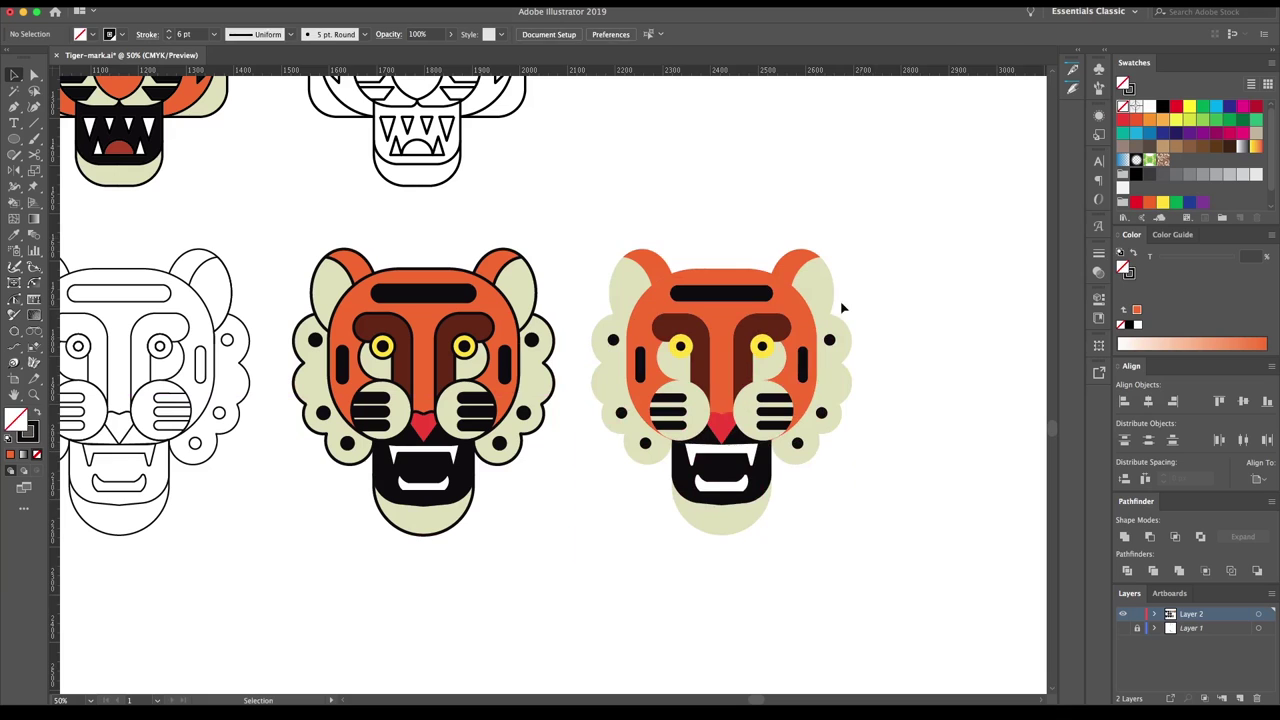
- Enter the copy's group and select its brown eye-area shape, trialling a sampled orange fill
{"action": "left_click", "coordinate": [720, 410]}
{"action": "right_click", "coordinate": [740, 403]}
{"action": "left_click", "coordinate": [786, 486]}
{"action": "left_click", "coordinate": [720, 410]}
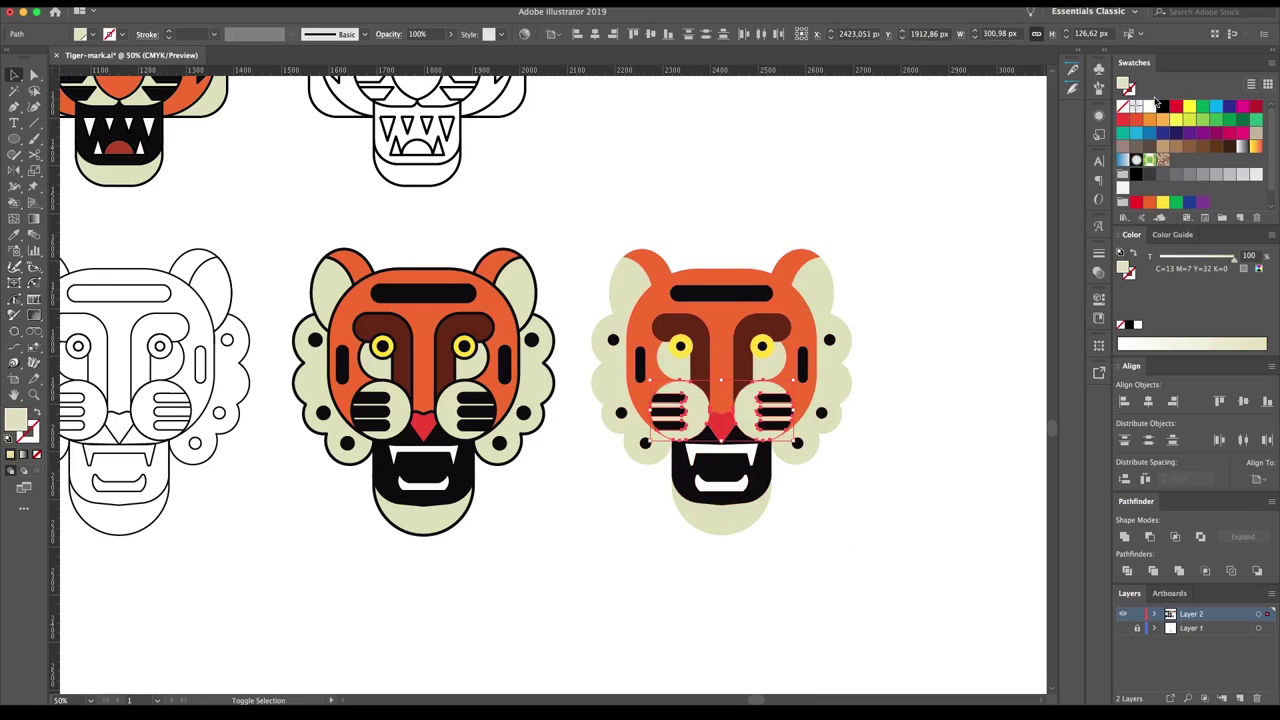
{"action": "left_click", "coordinate": [770, 330]}
{"action": "key", "text": "i"}
{"action": "left_click", "coordinate": [757, 386]}
{"action": "key", "text": "v"}
{"action": "left_click", "coordinate": [967, 317]}
{"action": "key", "text": "ctrl+z"}
{"action": "key", "text": "ctrl+z"}
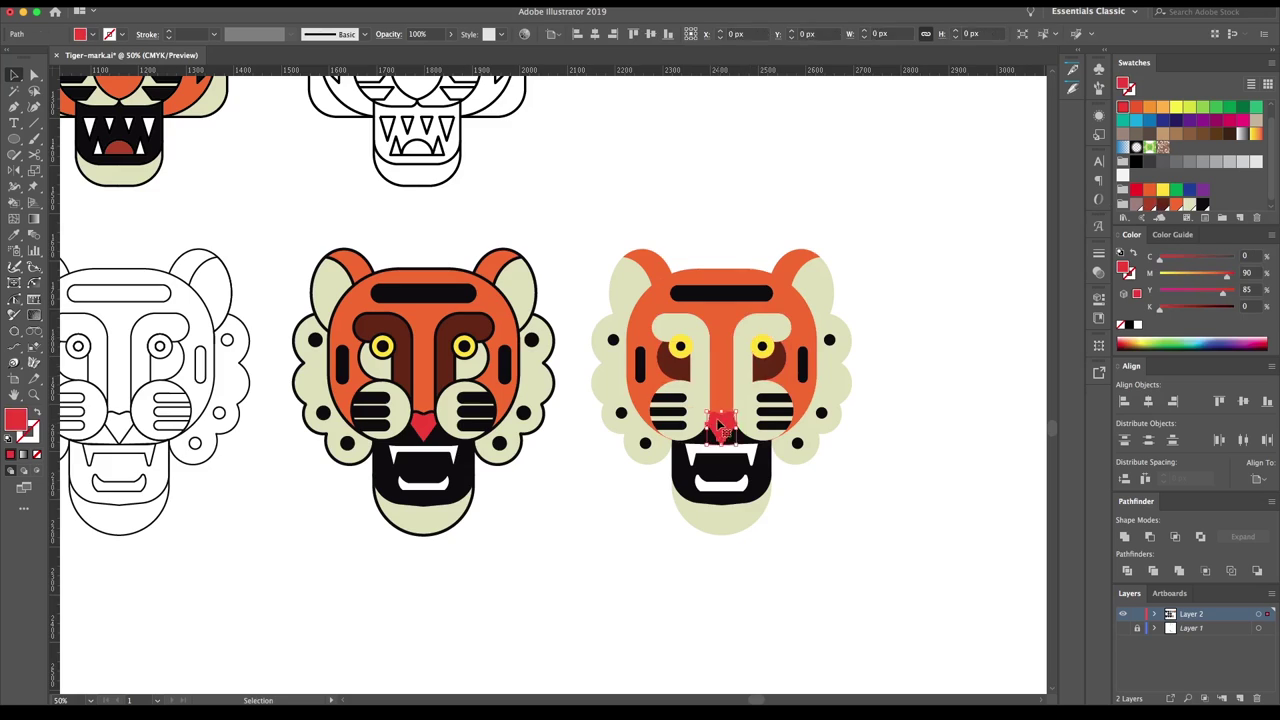
- Recolour the copy's eye-area shape red-orange and deselect
{"action": "key", "text": "ctrl+minus"}
{"action": "scroll", "coordinate": [777, 551], "scroll_direction": "up", "scroll_amount": 2}
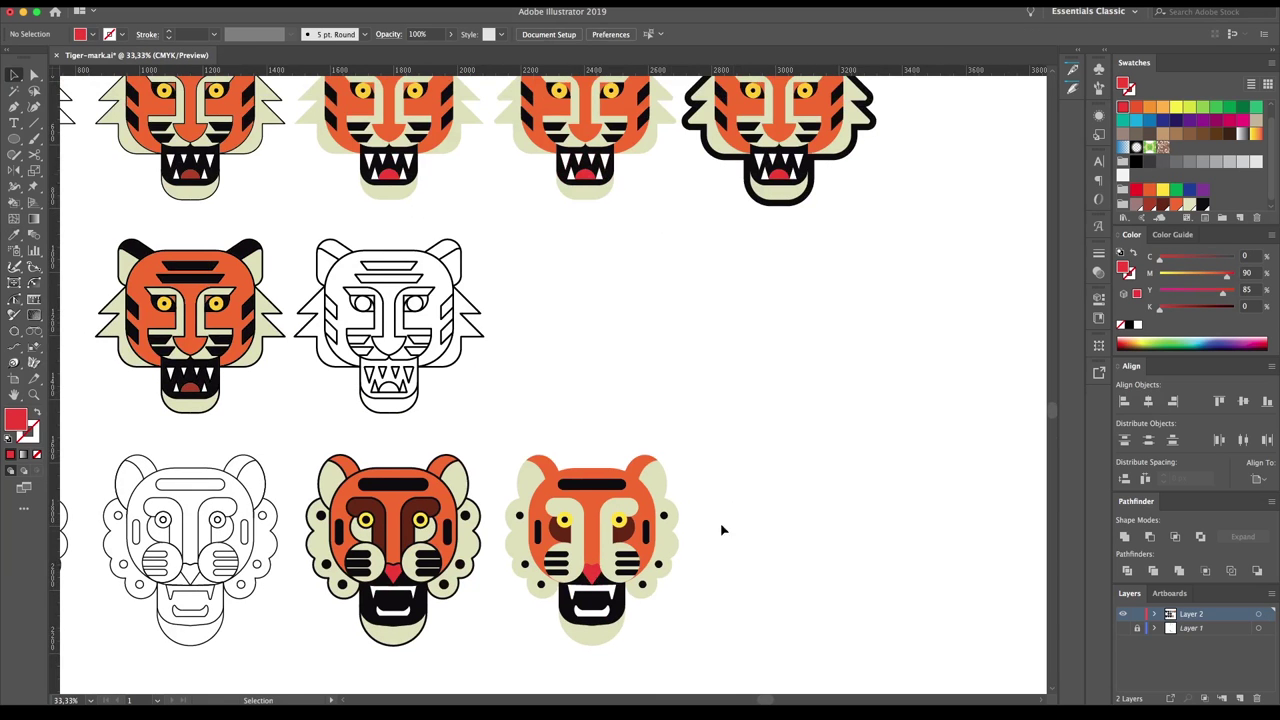
{"action": "left_click", "coordinate": [621, 538]}
{"action": "key", "text": "ctrl+z"}
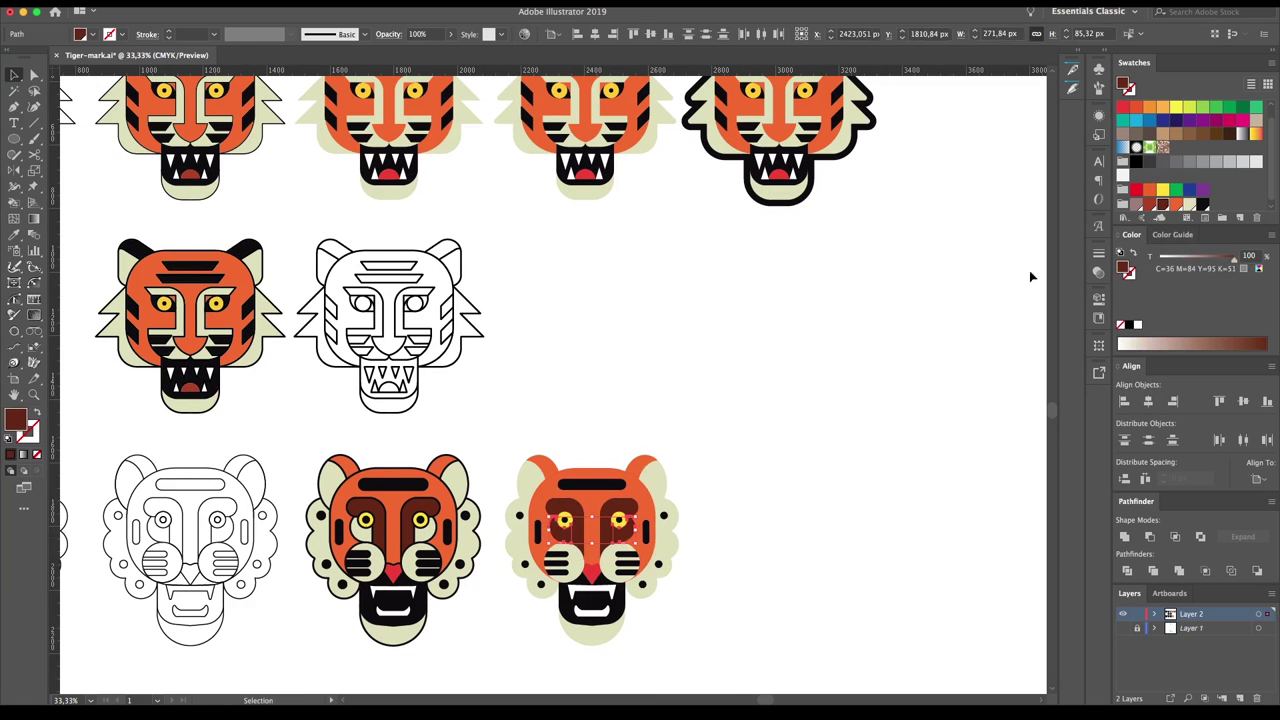
{"action": "key", "text": "ctrl+shift+z"}
{"action": "left_click", "coordinate": [881, 443]}
{"action": "right_click", "coordinate": [430, 546]}
{"action": "key", "text": "Escape"}
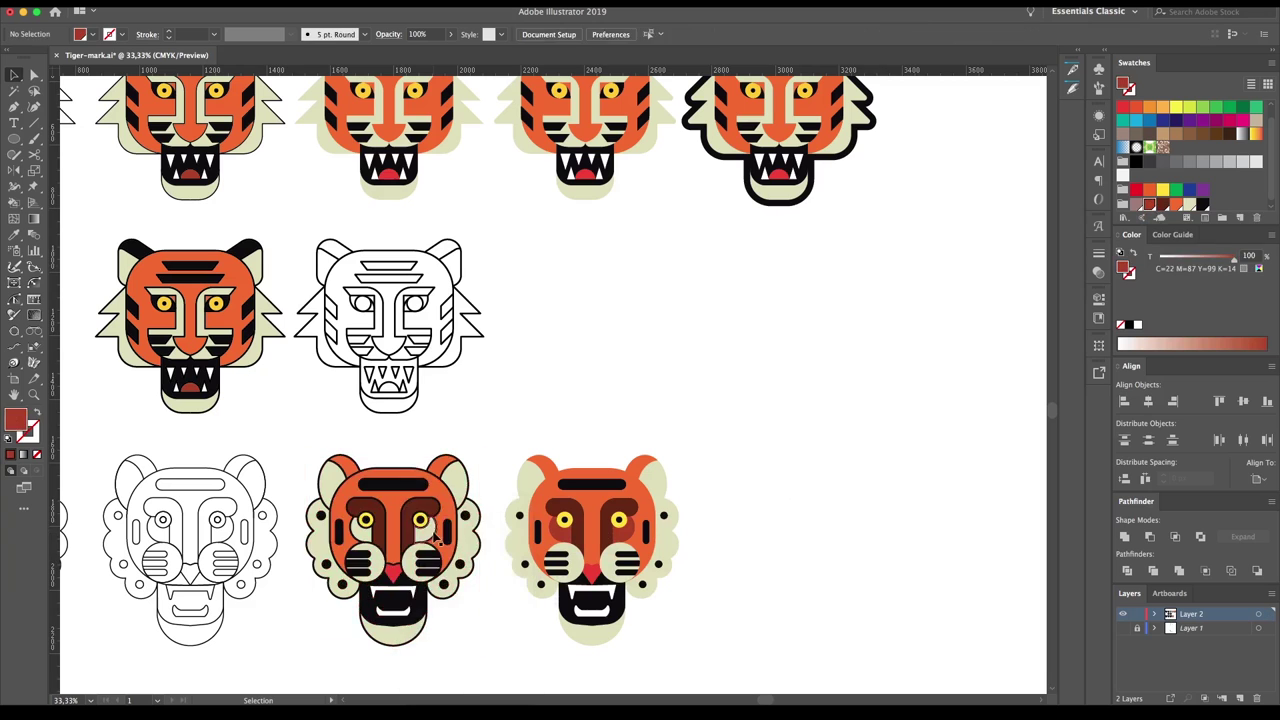
{"action": "left_click", "coordinate": [750, 406]}
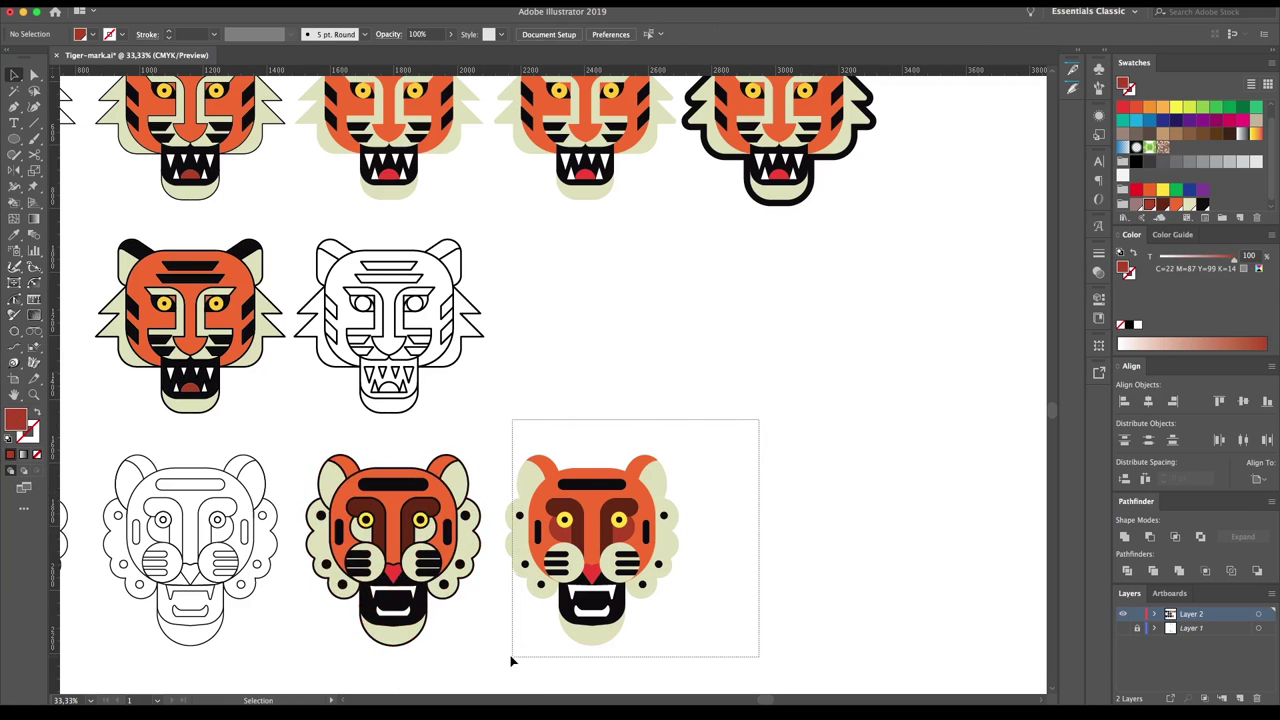
- Duplicate the outline-free tiger, merge it into one silhouette and offset it outward
{"action": "left_click_drag", "start_coordinate": [561, 563], "coordinate": [766, 563]}
{"action": "key", "text": "a"}
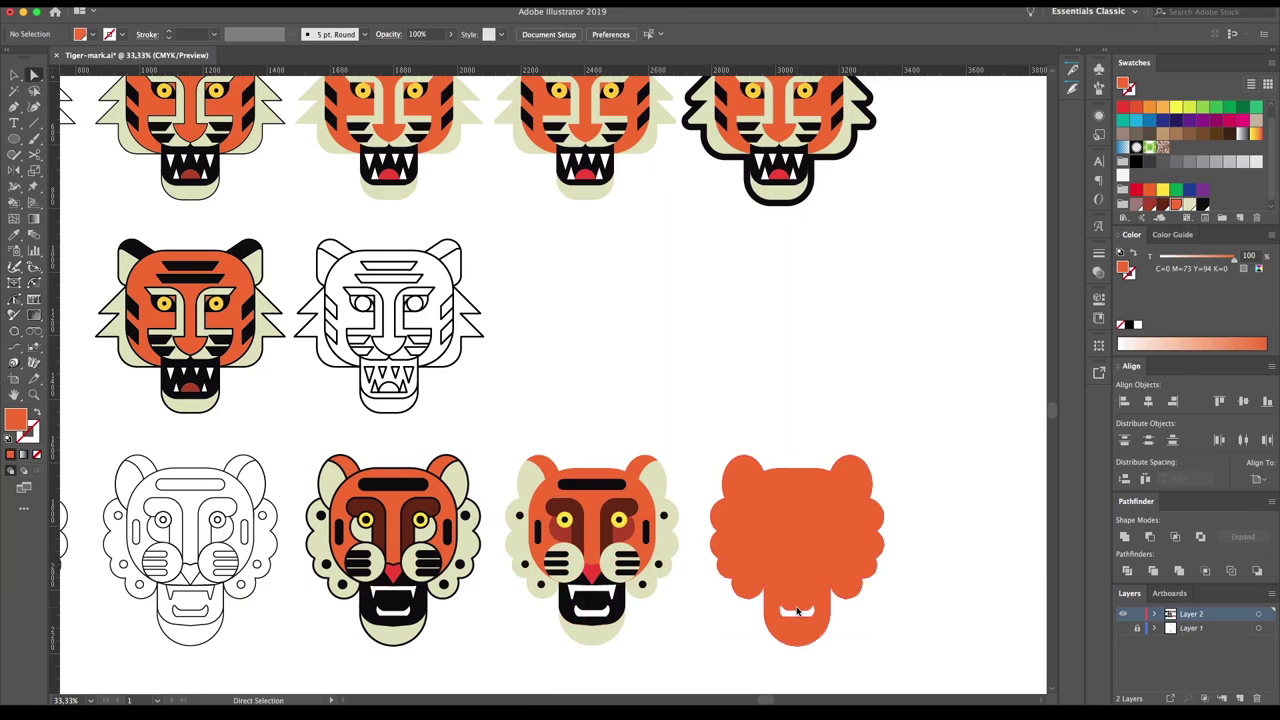
{"action": "left_click", "coordinate": [797, 489]}
{"action": "left_click", "coordinate": [380, 401]}
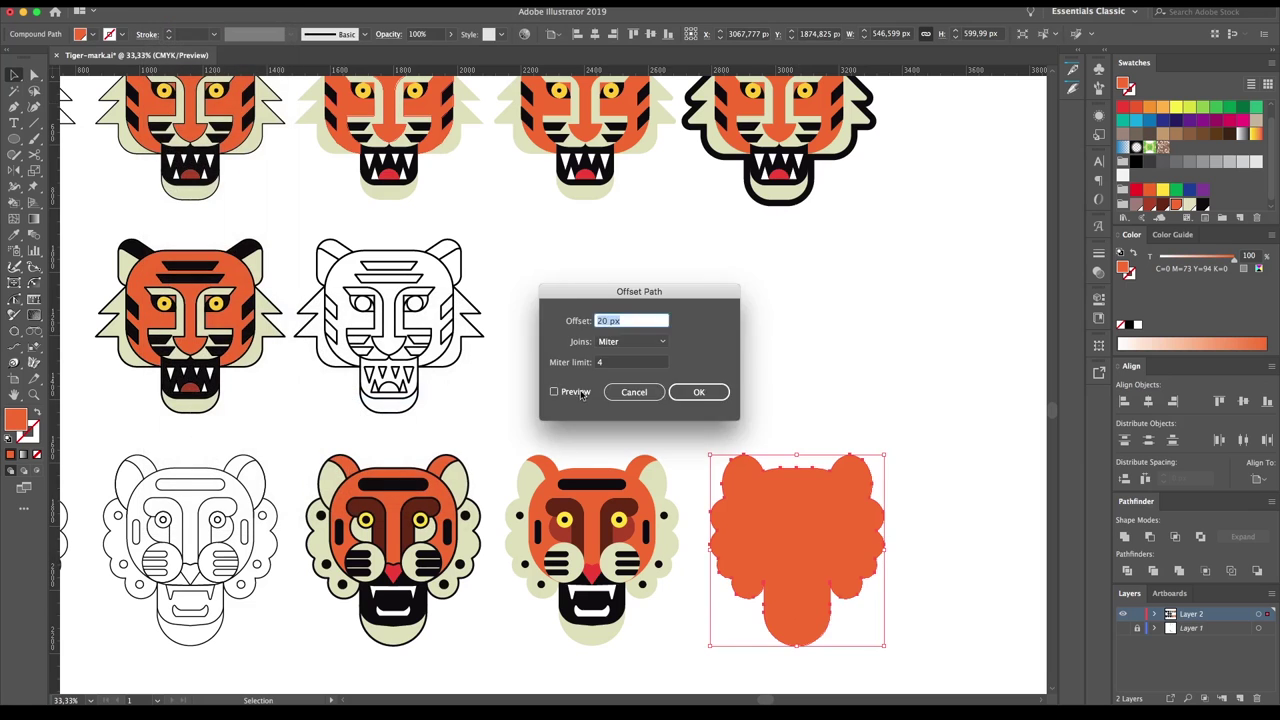
{"action": "key", "text": "Return"}
- Centre a coloured tiger copy on the black silhouette and paint the teeth white
{"action": "mouse_move", "coordinate": [600, 520]}
{"action": "left_mouse_down"}
{"action": "mouse_move", "coordinate": [890, 497]}
{"action": "mouse_move", "coordinate": [915, 476]}
{"action": "left_mouse_up"}
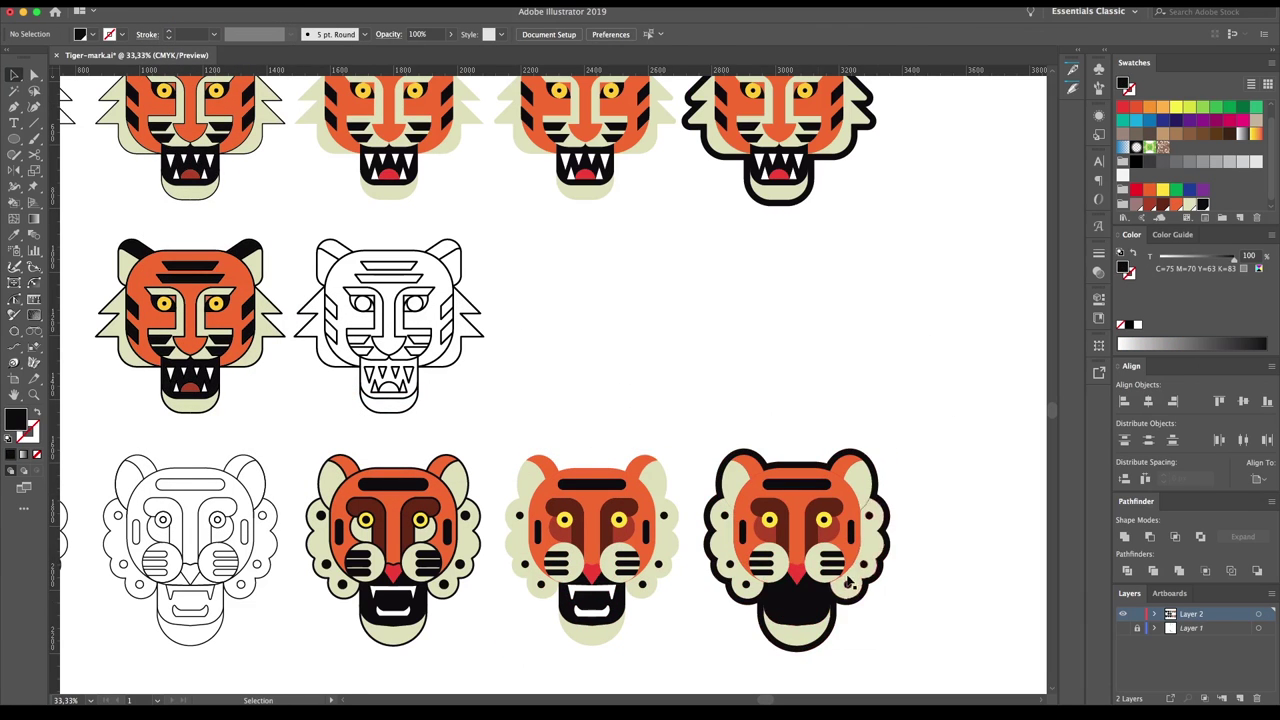
{"action": "left_click_drag", "start_coordinate": [818, 590], "coordinate": [888, 590]}
{"action": "scroll", "coordinate": [680, 674], "scroll_direction": "up", "scroll_amount": 5}
{"action": "key", "text": "k"}
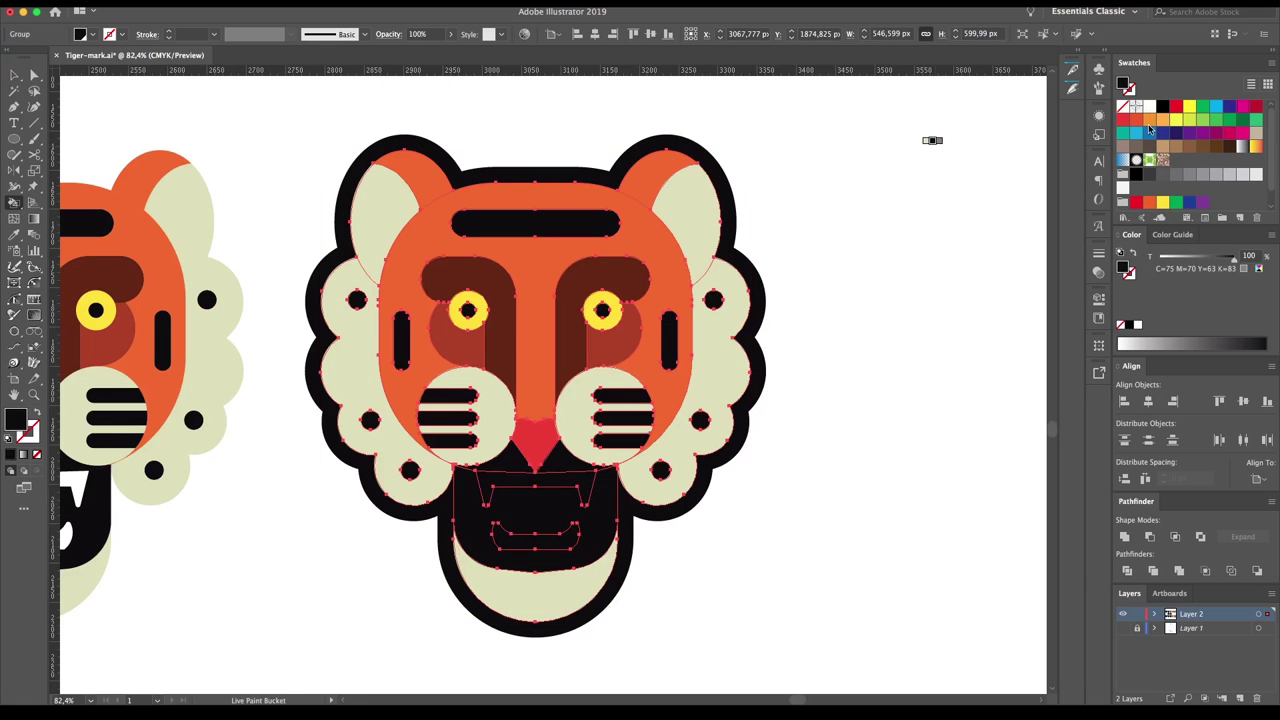
{"action": "left_click", "coordinate": [603, 483]}
{"action": "scroll", "coordinate": [880, 490], "scroll_direction": "down", "scroll_amount": 5}
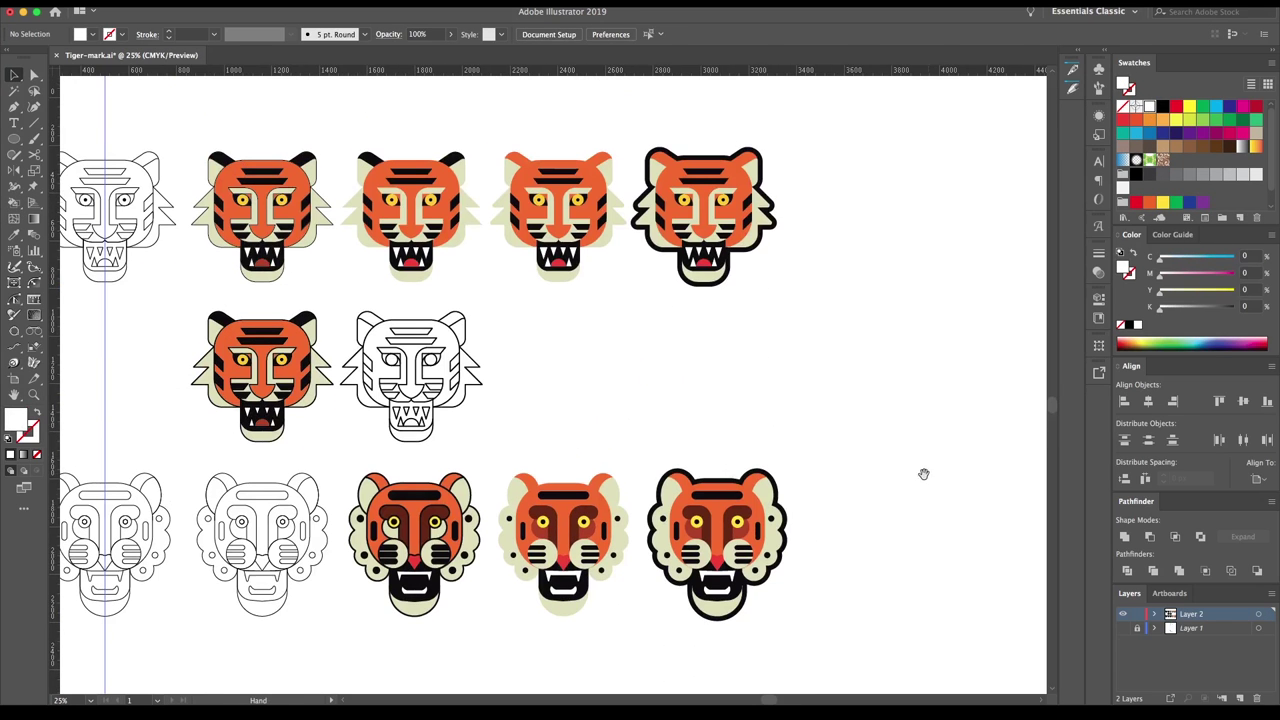
{"action": "key", "text": "v"}
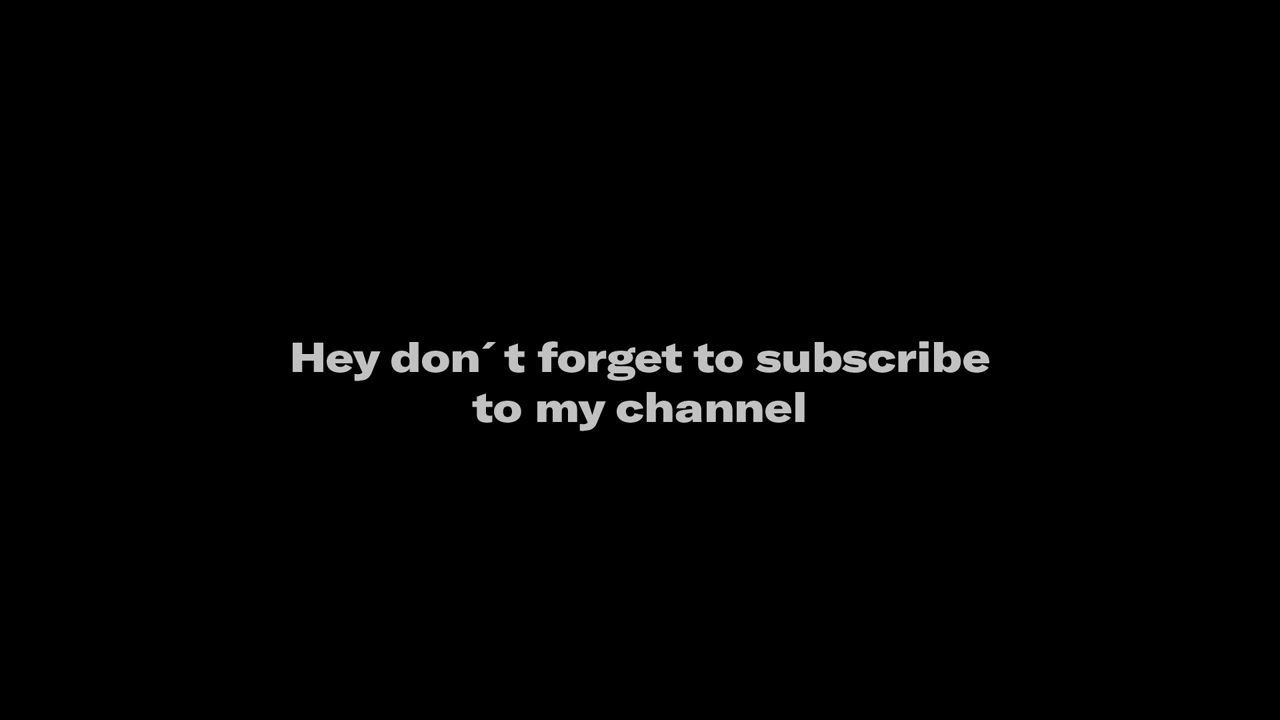